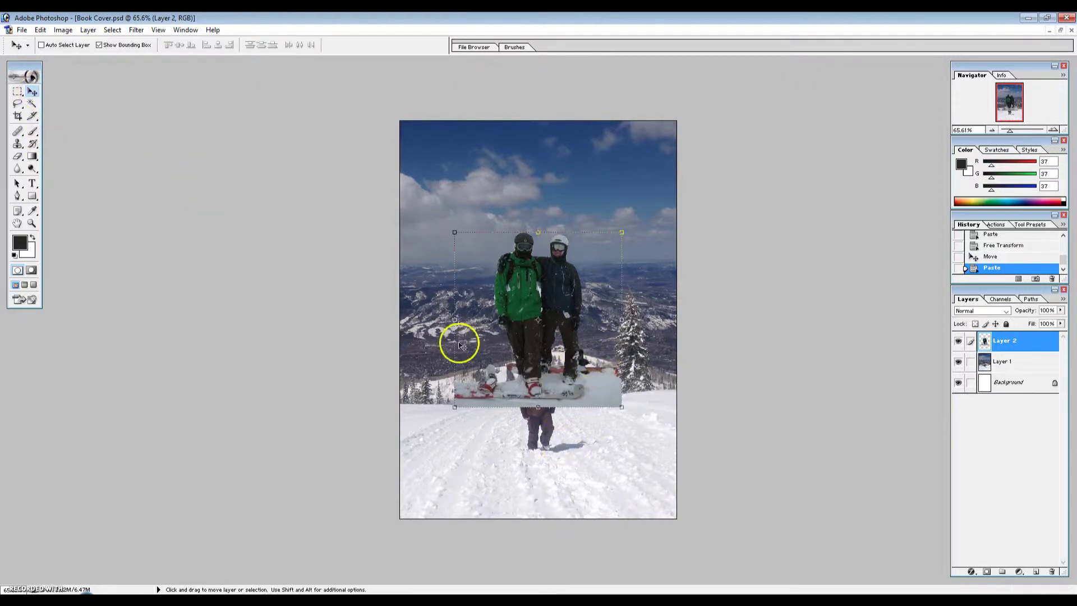
# - Scale the pasted snowboarders layer to 131.8% and place it low on the snow, covering the small figure in the background photo
pyautogui.moveTo(582, 366); pyautogui.dragTo(662, 500)
pyautogui.moveTo(620, 457)
pyautogui.mouseDown()
pyautogui.moveTo(591, 452)
pyautogui.moveTo(614, 455)
pyautogui.moveTo(584, 436)
pyautogui.moveTo(586, 404)
pyautogui.moveTo(591, 423)
pyautogui.moveTo(575, 425)
pyautogui.moveTo(590, 371)
pyautogui.moveTo(581, 422)
pyautogui.moveTo(582, 354)
pyautogui.moveTo(574, 370)
pyautogui.moveTo(598, 430)
pyautogui.moveTo(576, 440)
pyautogui.moveTo(585, 439)
pyautogui.moveTo(582, 409)
pyautogui.moveTo(550, 410)
pyautogui.moveTo(587, 356)
pyautogui.moveTo(625, 360)
pyautogui.moveTo(595, 416)
pyautogui.moveTo(614, 461)
pyautogui.mouseUp()
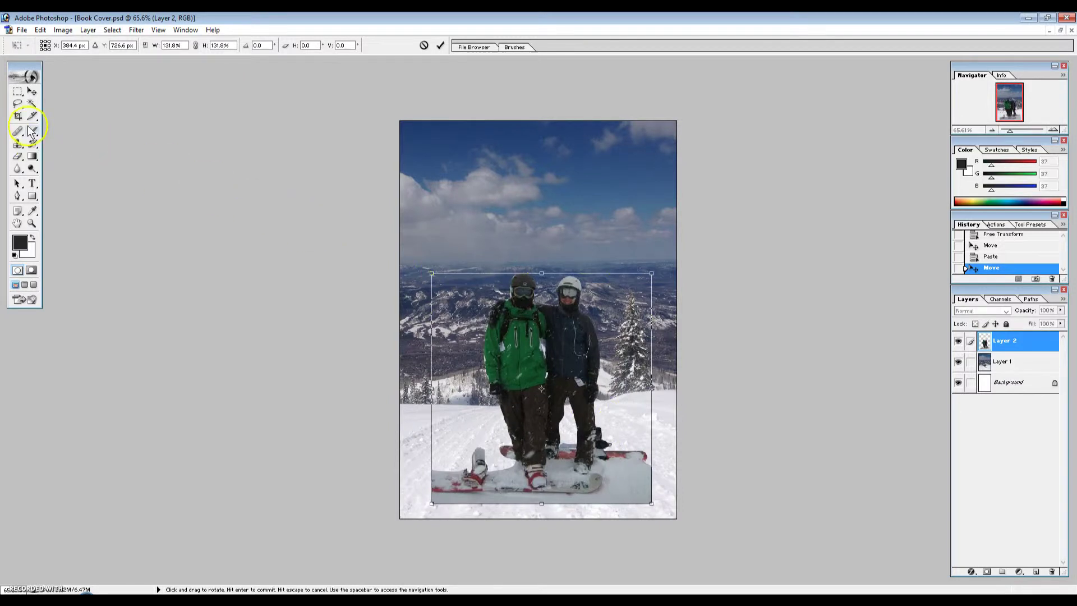
pyautogui.click(17, 91)
pyautogui.click(463, 231)
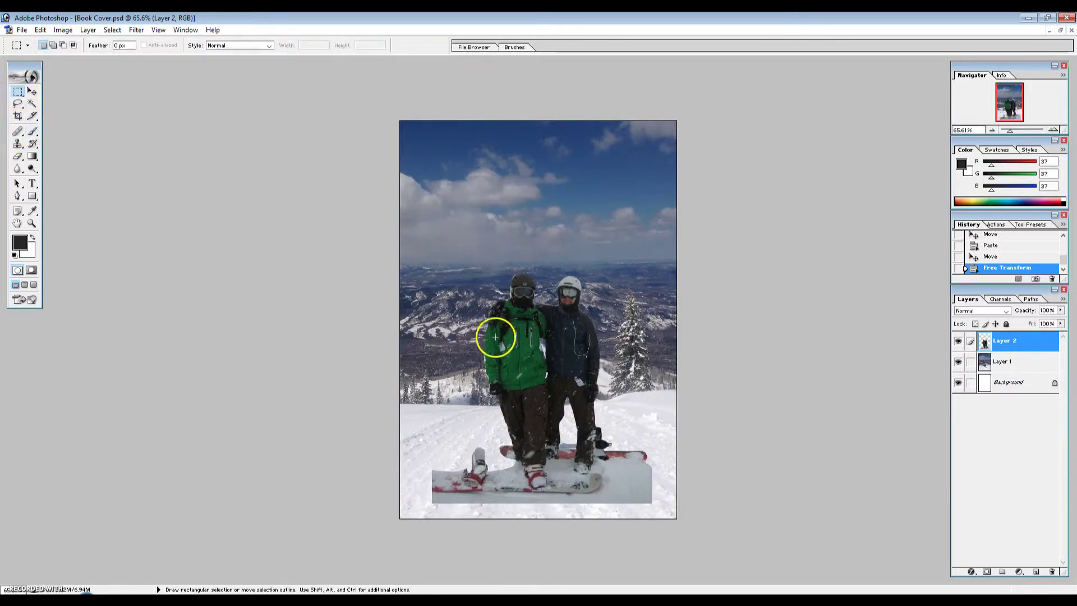
# - Darken the mountain background on Layer 1 by applying Brightness/Contrast with brightness -13
pyautogui.hotkey('ctrl', '0')
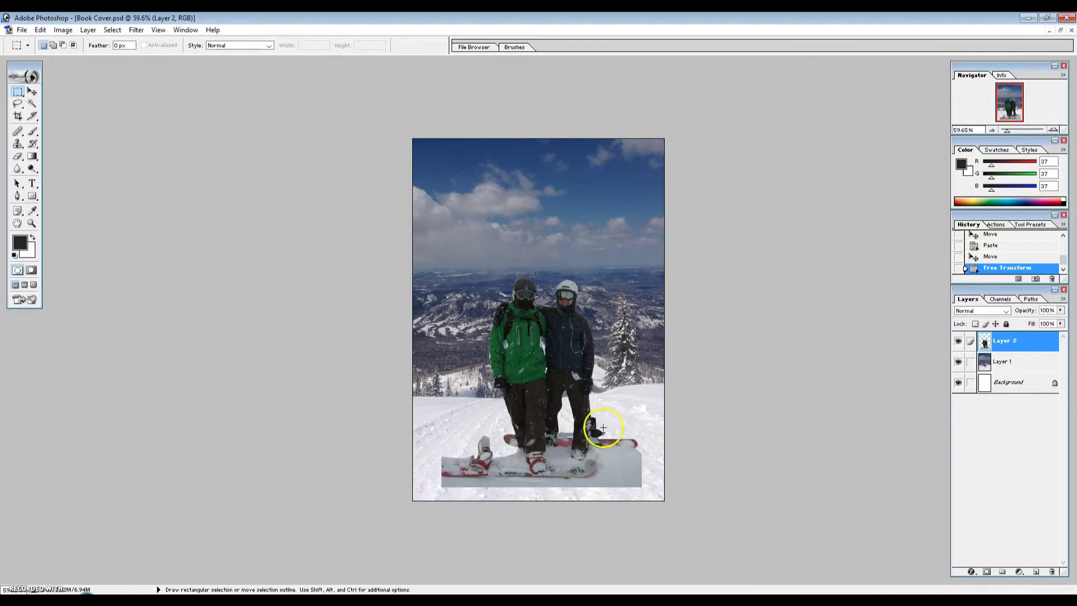
pyautogui.click(542, 371)
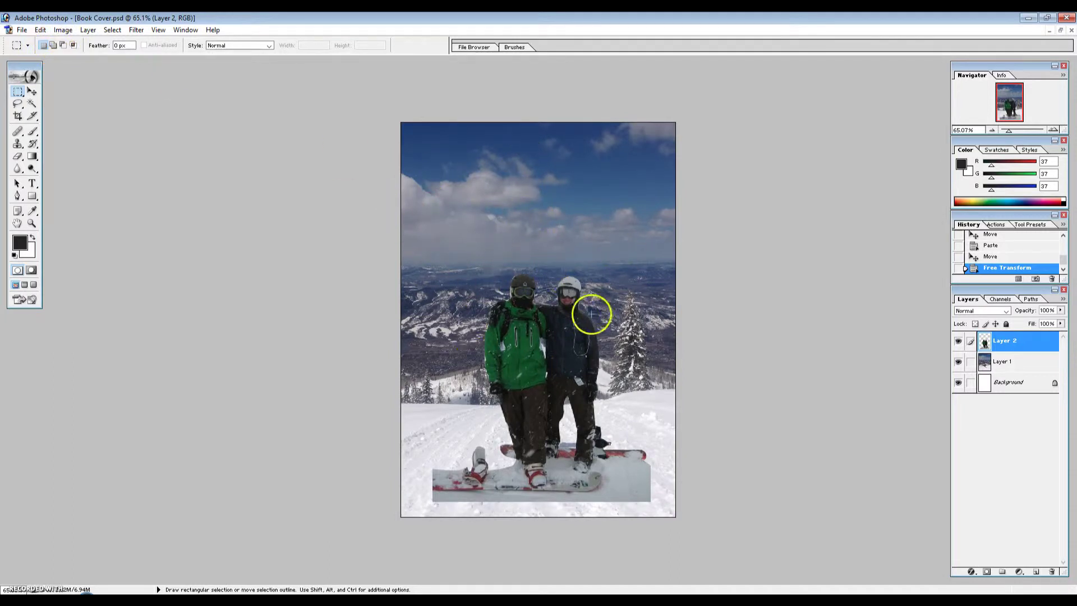
pyautogui.click(1013, 368)
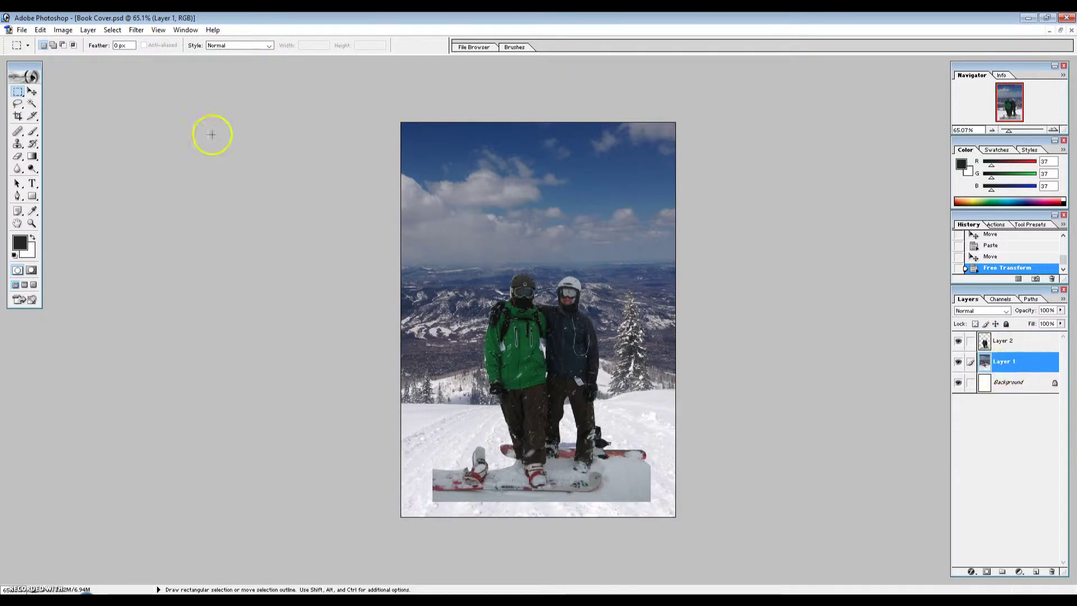
pyautogui.click(62, 31)
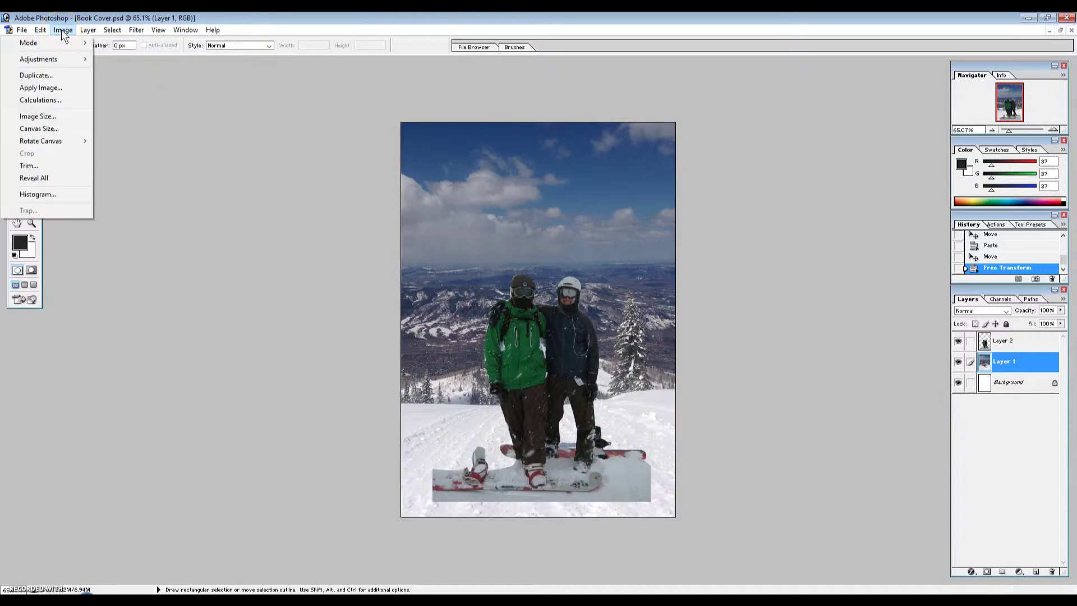
pyautogui.click(58, 59)
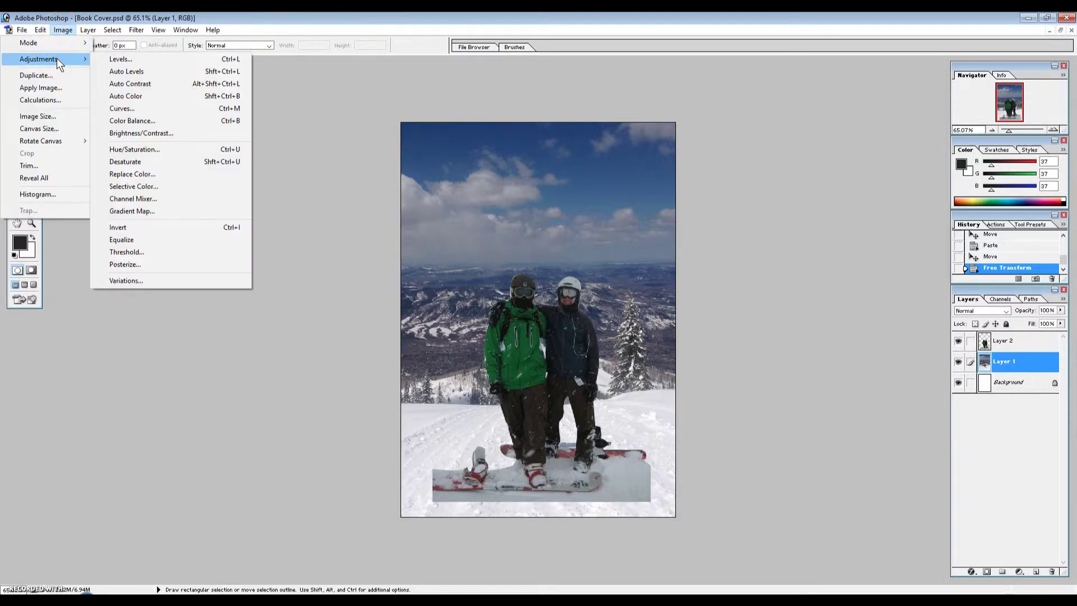
pyautogui.click(162, 135)
pyautogui.moveTo(505, 277); pyautogui.dragTo(739, 181)
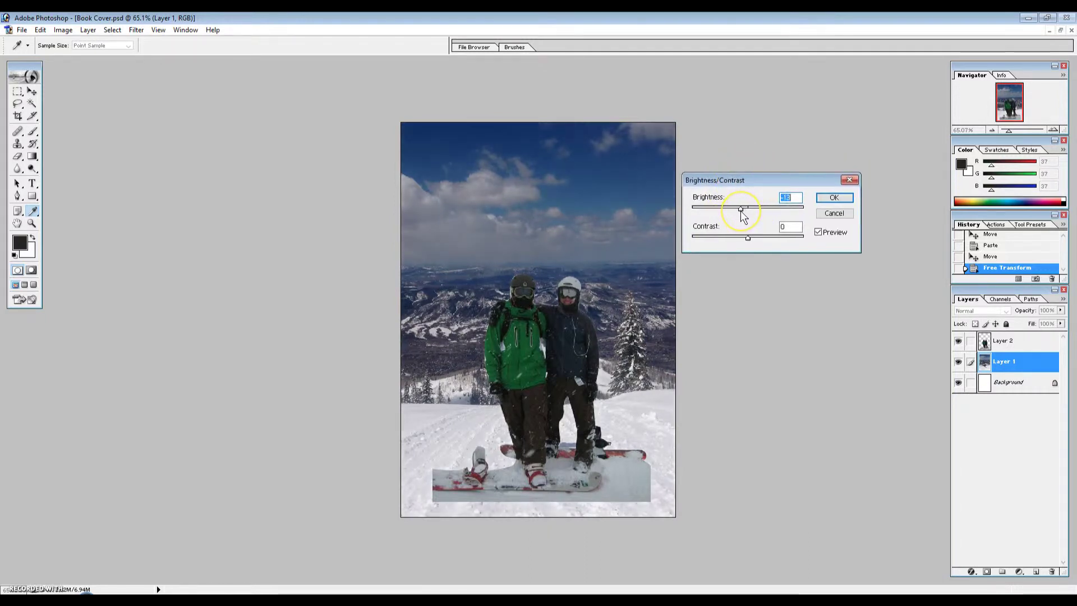
pyautogui.click(818, 196)
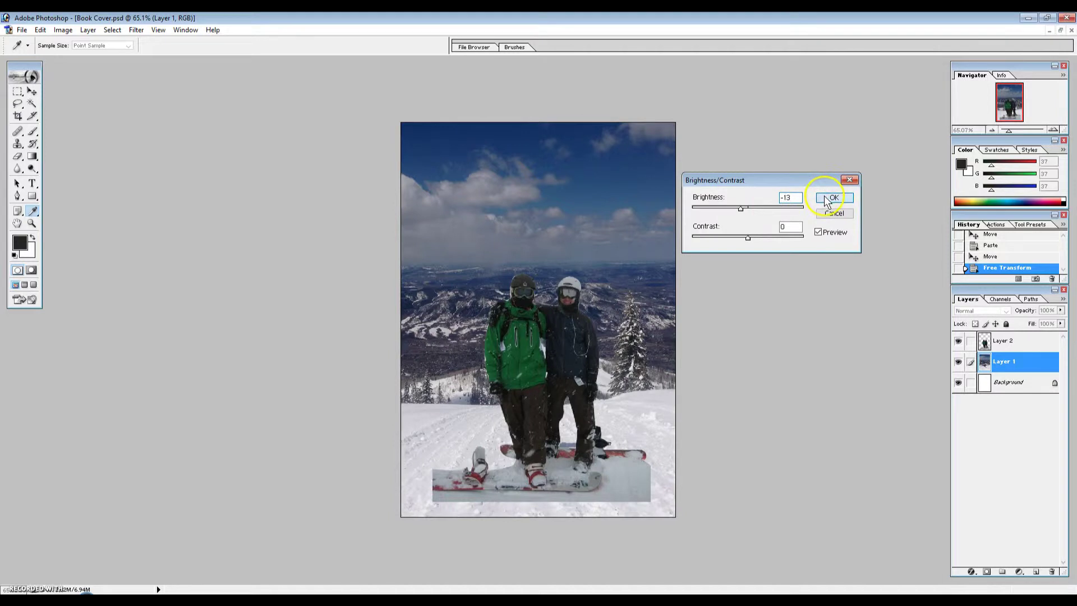
pyautogui.press('m')
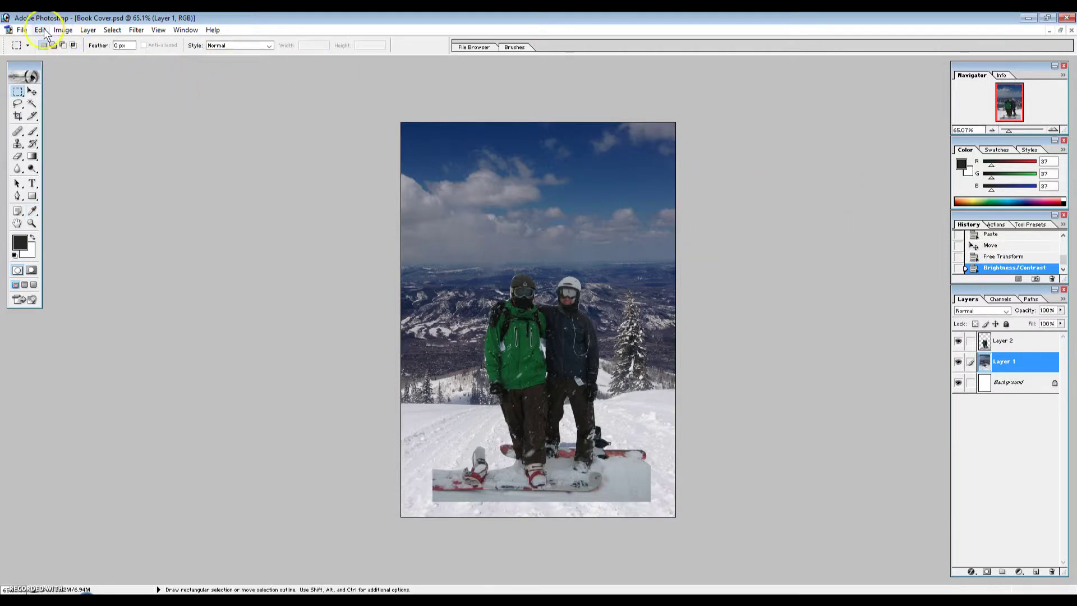
# - Apply Hue/Saturation to the mountain background on Layer 1 with hue +9, saturation -48 and lightness -17
pyautogui.click(56, 31)
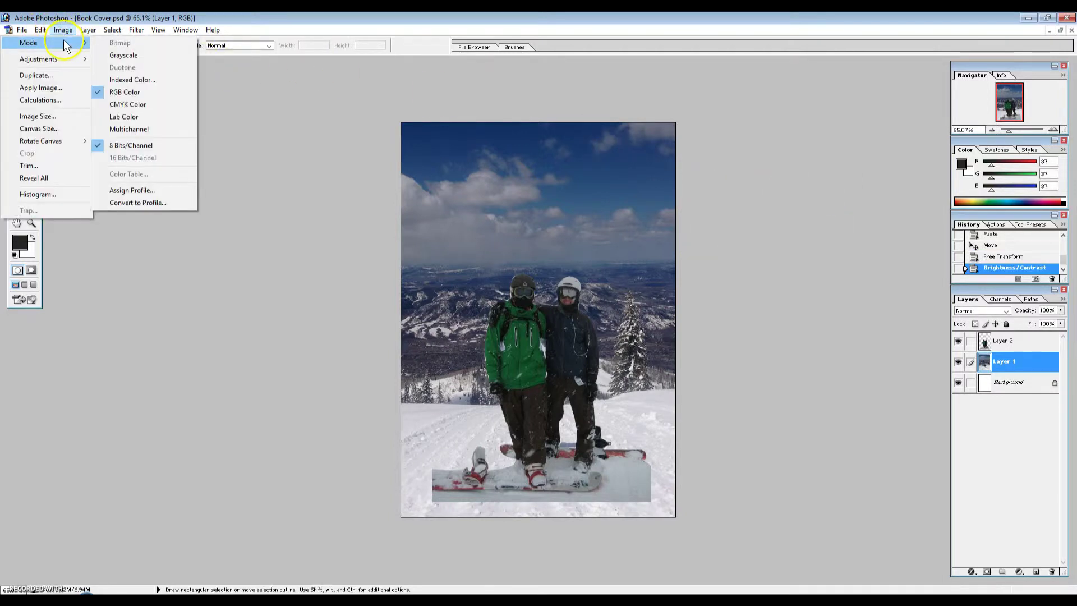
pyautogui.moveTo(66, 59)
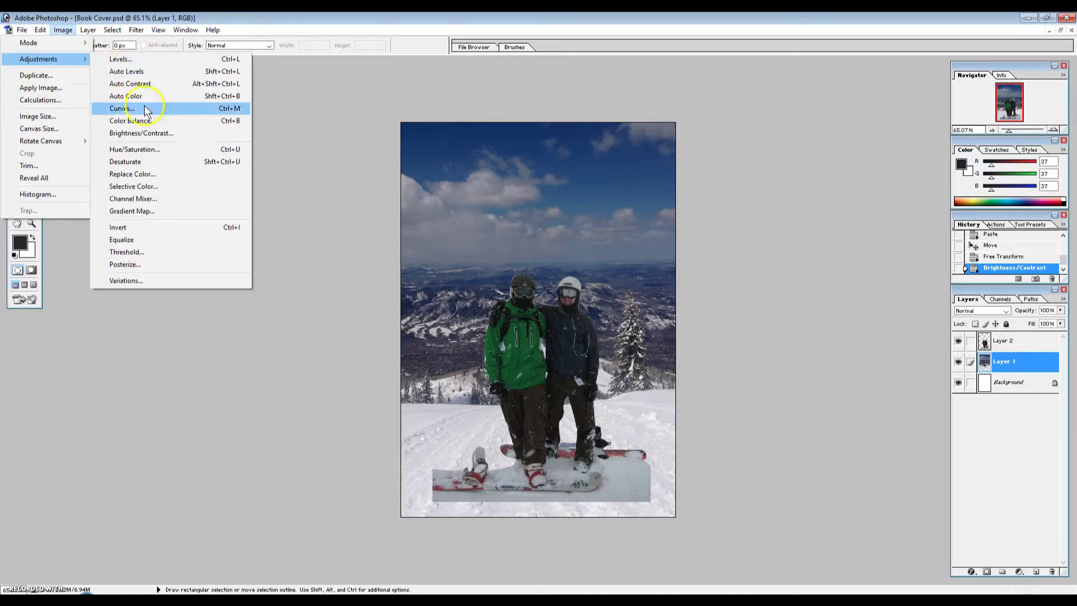
pyautogui.click(147, 151)
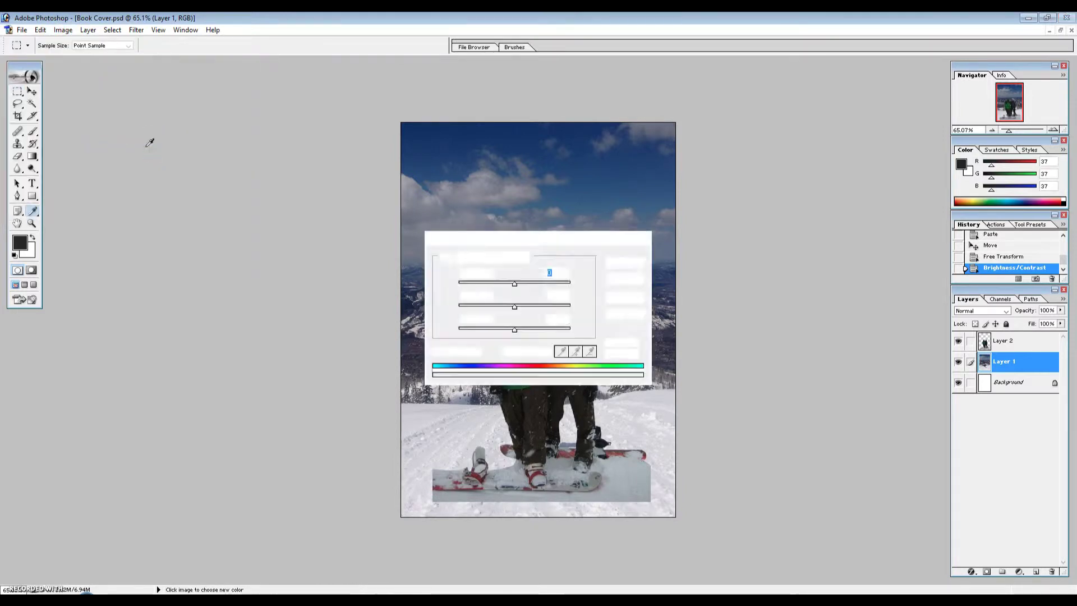
pyautogui.moveTo(568, 242); pyautogui.dragTo(826, 174)
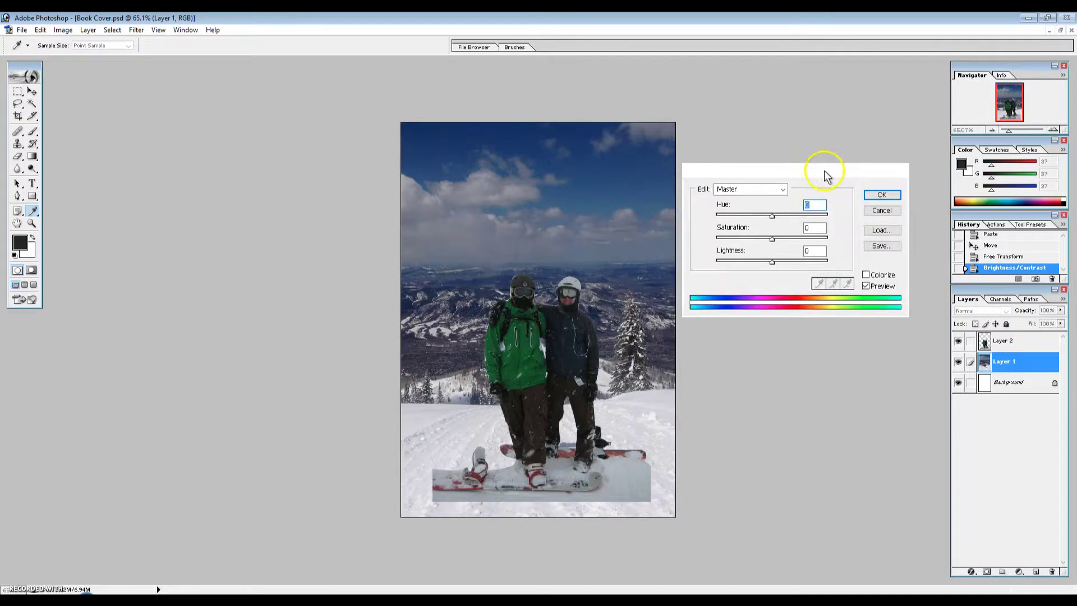
pyautogui.moveTo(779, 218)
pyautogui.mouseDown()
pyautogui.moveTo(789, 219)
pyautogui.moveTo(727, 218)
pyautogui.moveTo(768, 214)
pyautogui.mouseUp()
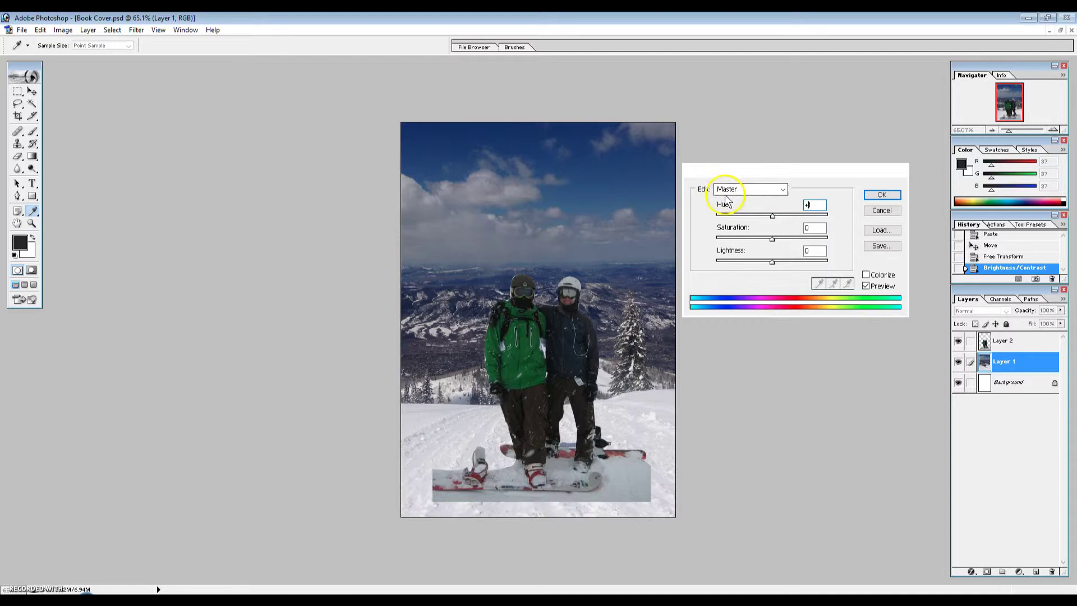
pyautogui.moveTo(773, 219)
pyautogui.mouseDown()
pyautogui.moveTo(735, 219)
pyautogui.moveTo(773, 220)
pyautogui.mouseUp()
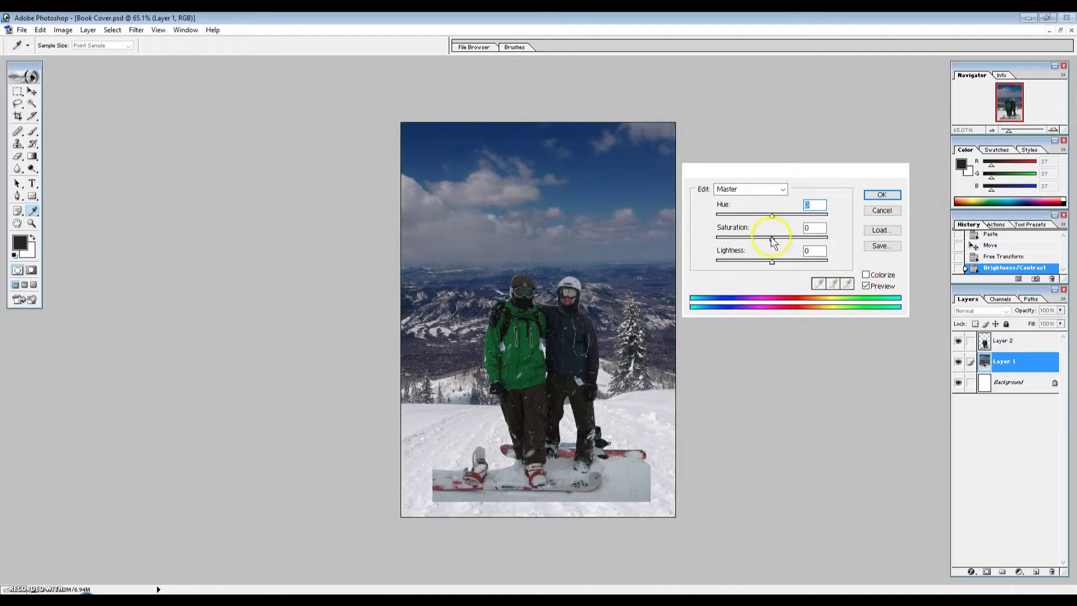
pyautogui.moveTo(772, 238); pyautogui.dragTo(749, 238)
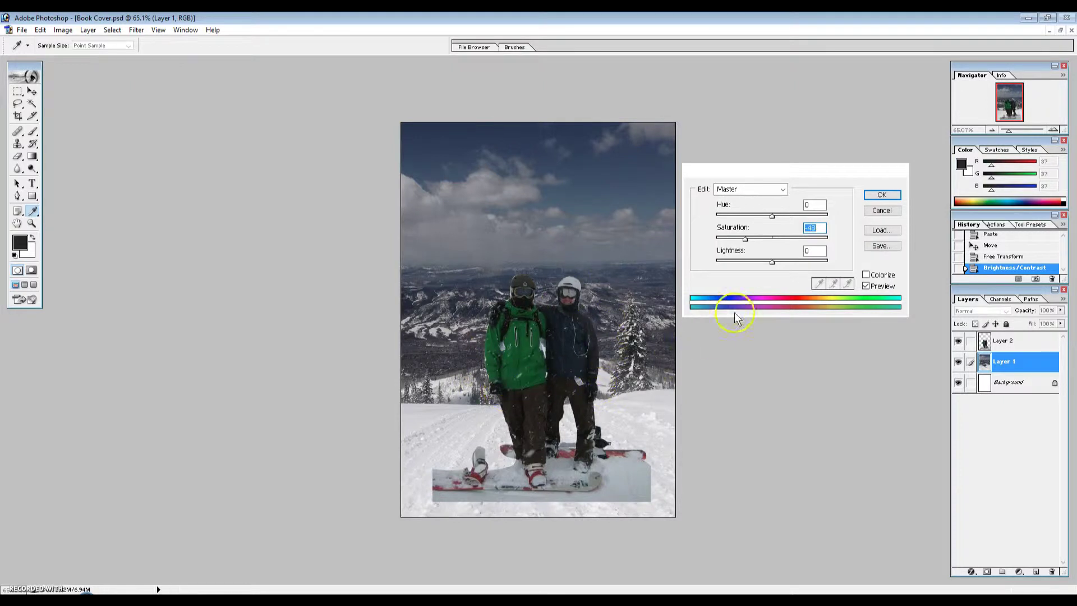
pyautogui.moveTo(772, 264); pyautogui.dragTo(768, 272)
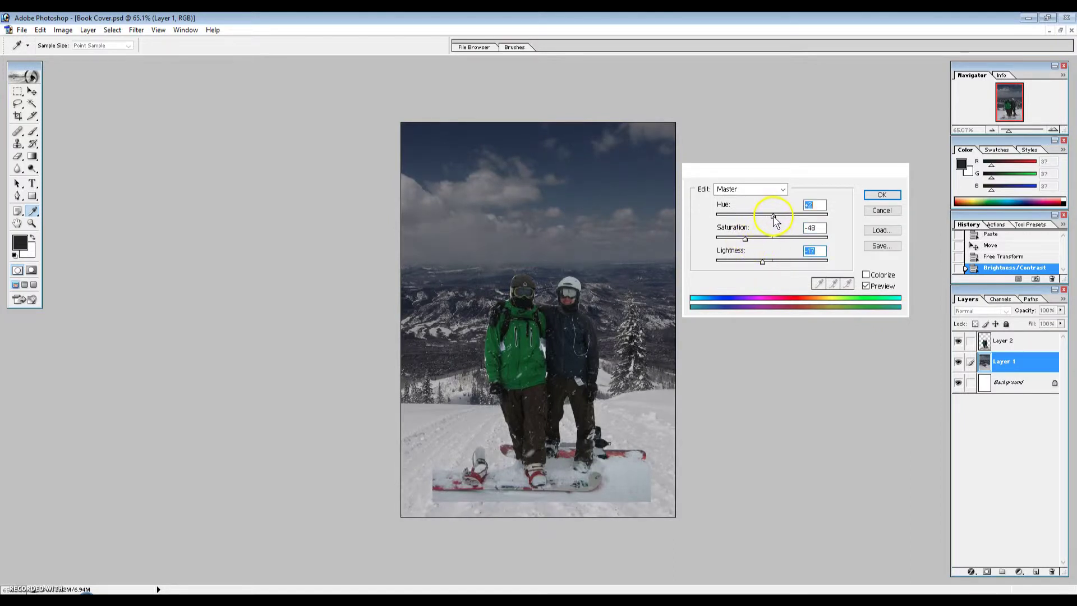
pyautogui.moveTo(777, 221); pyautogui.dragTo(769, 225)
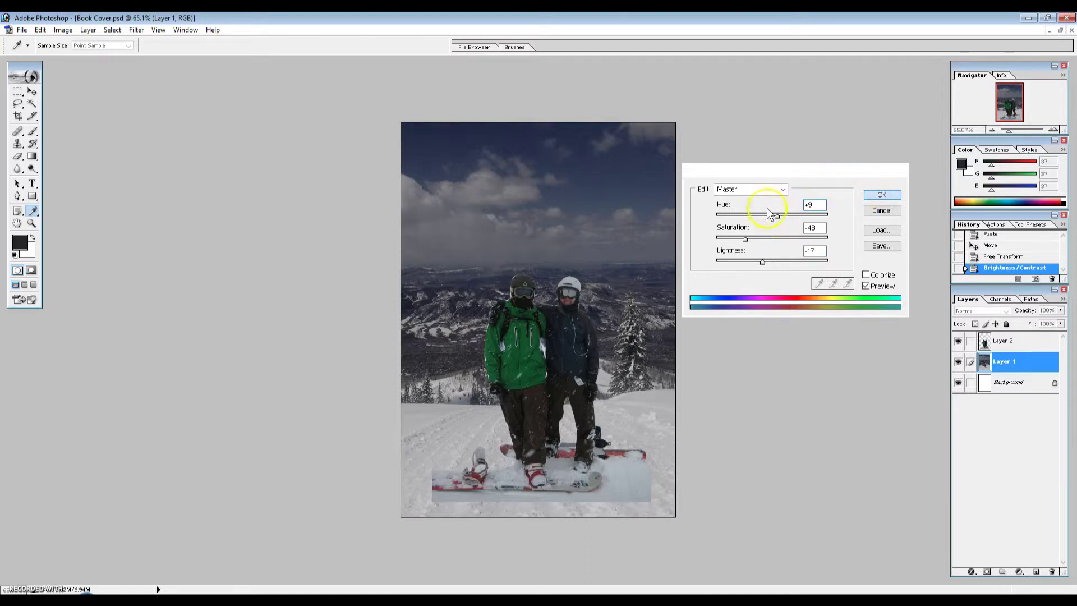
pyautogui.click(869, 194)
pyautogui.press('m')
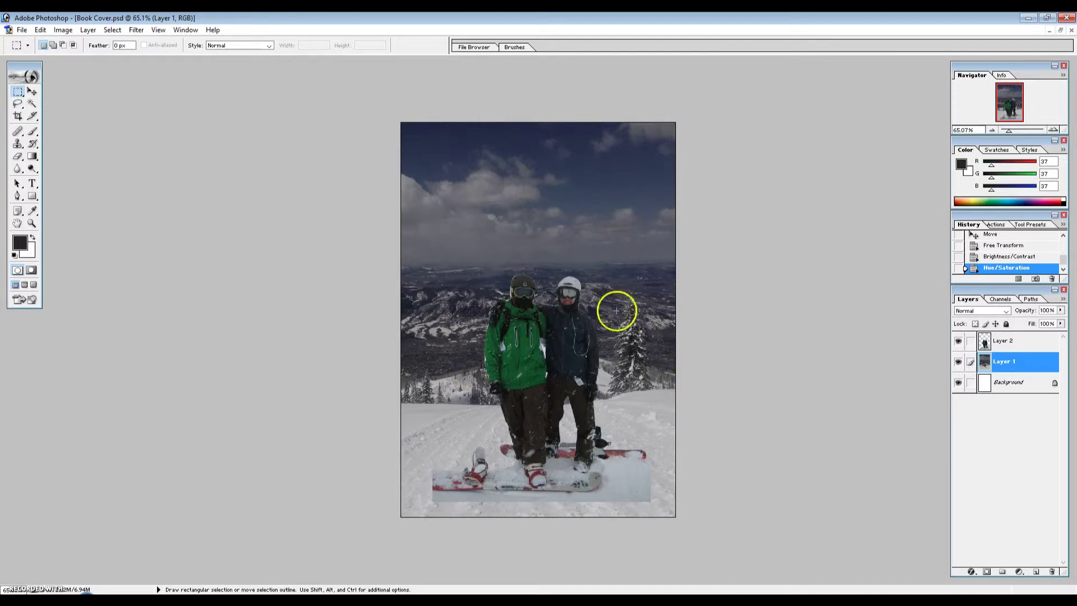
# - Make the snowboarders' Layer 2 active and choose the Eraser tool with a soft 35 px brush
pyautogui.hotkey('ctrl', '0')
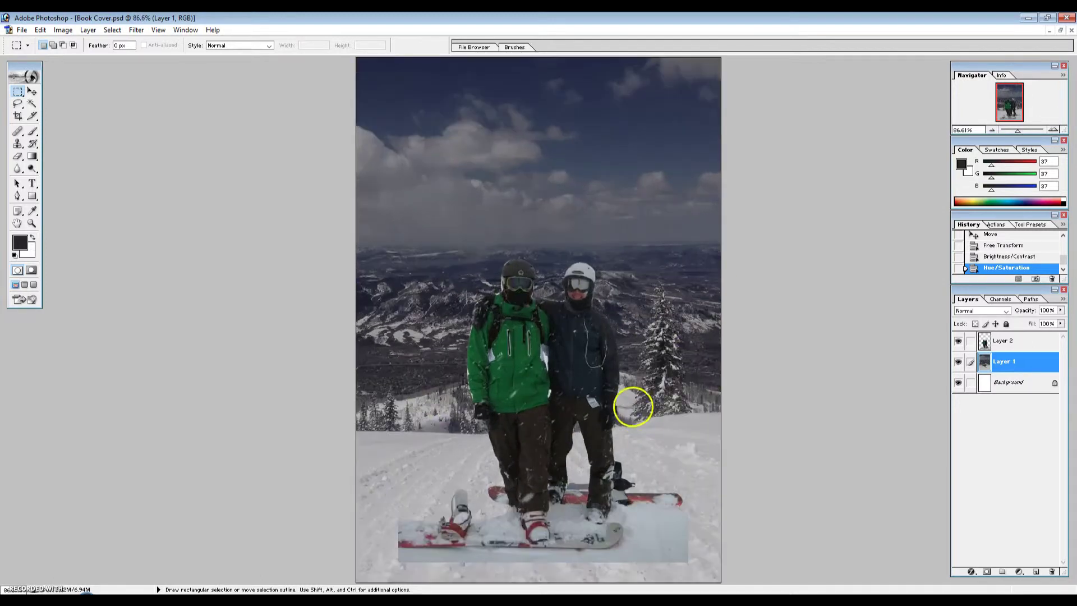
pyautogui.scroll(2, 621, 421)
pyautogui.scroll(-4, 606, 413)
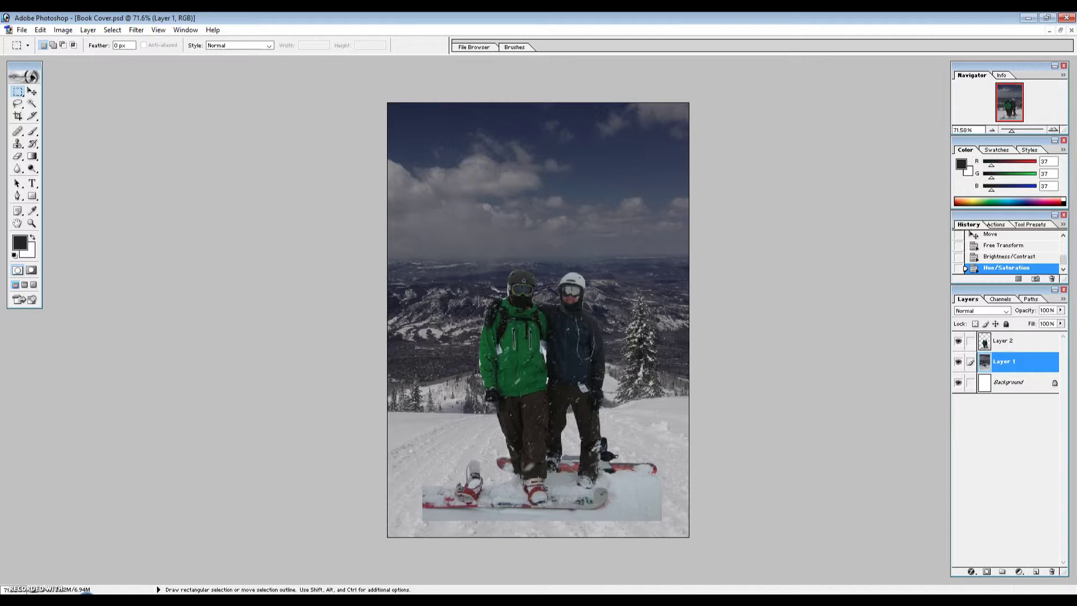
pyautogui.click(1017, 343)
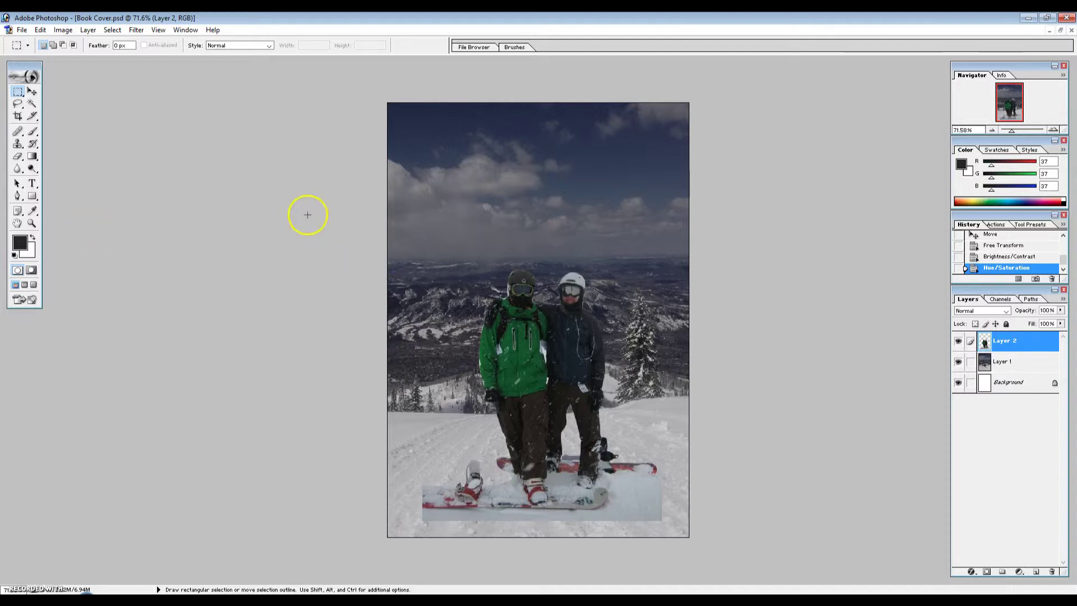
pyautogui.click(31, 133)
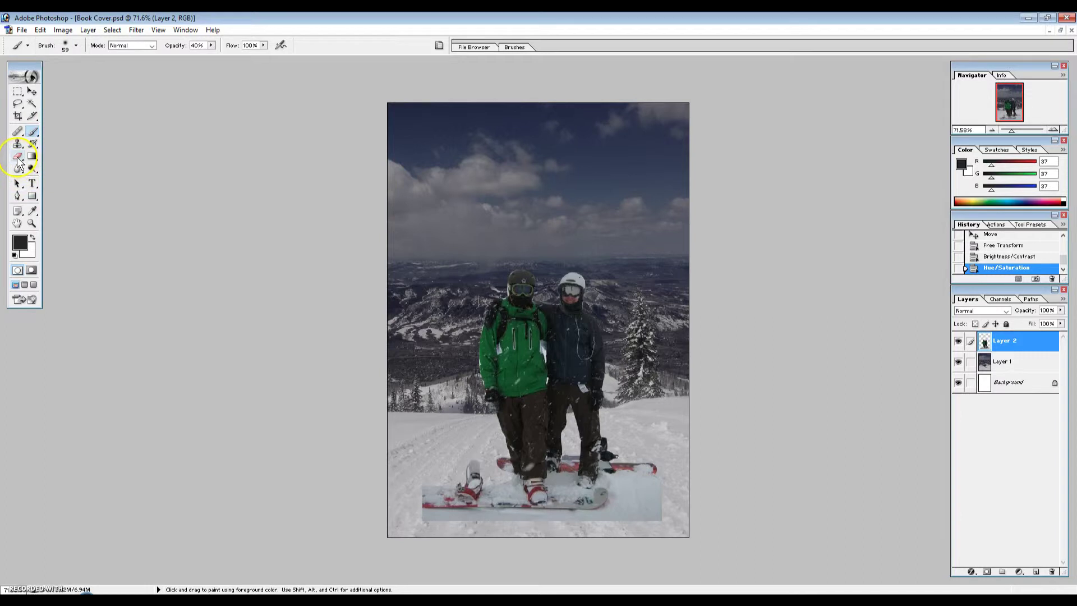
pyautogui.click(18, 157)
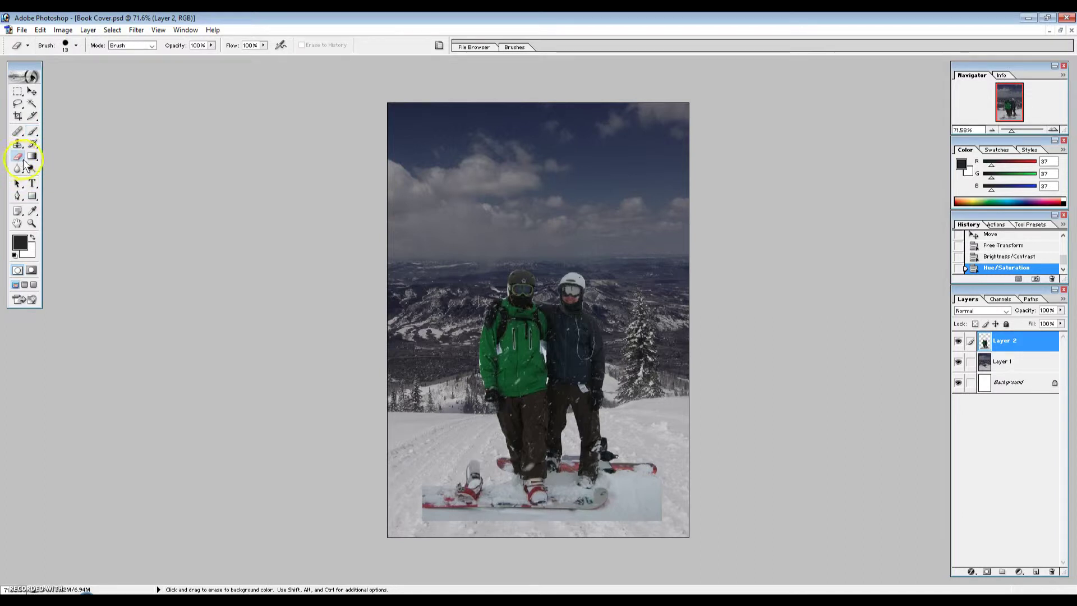
pyautogui.click(76, 46)
pyautogui.moveTo(118, 118)
pyautogui.mouseDown()
pyautogui.moveTo(124, 129)
pyautogui.moveTo(121, 120)
pyautogui.moveTo(70, 177)
pyautogui.moveTo(122, 127)
pyautogui.mouseUp()
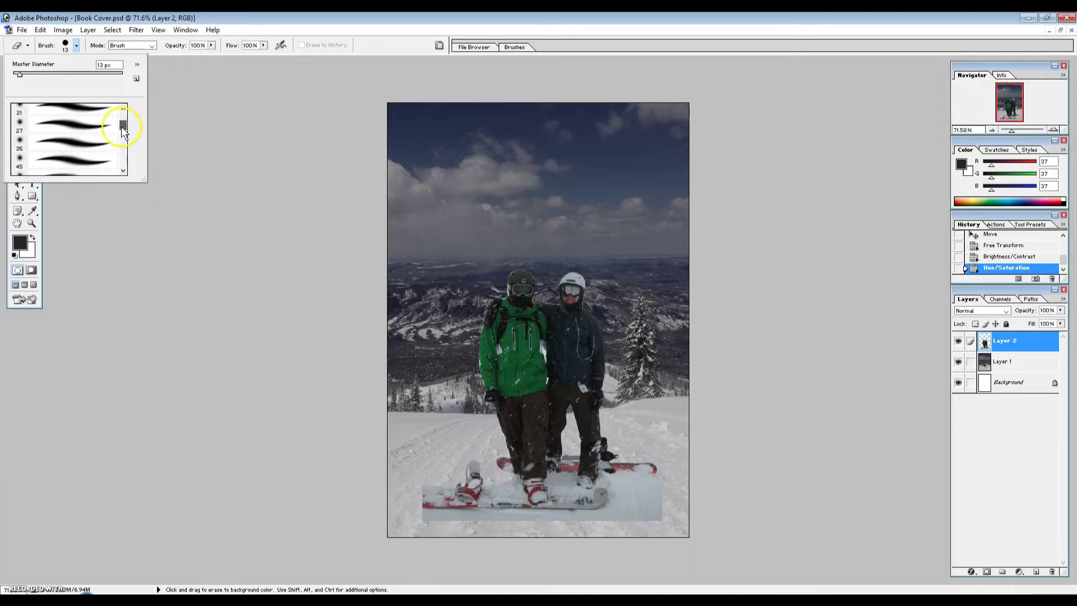
pyautogui.click(104, 152)
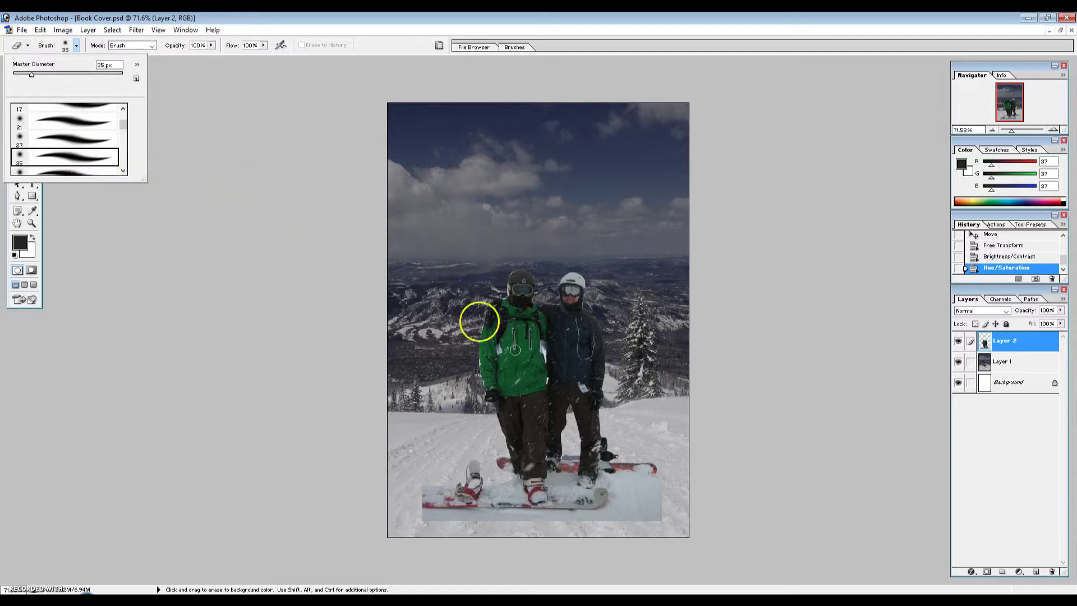
# - Enlarge the eraser brush to 75 px and set its opacity to 29%
pyautogui.click(486, 433)
pyautogui.rightClick(487, 433)
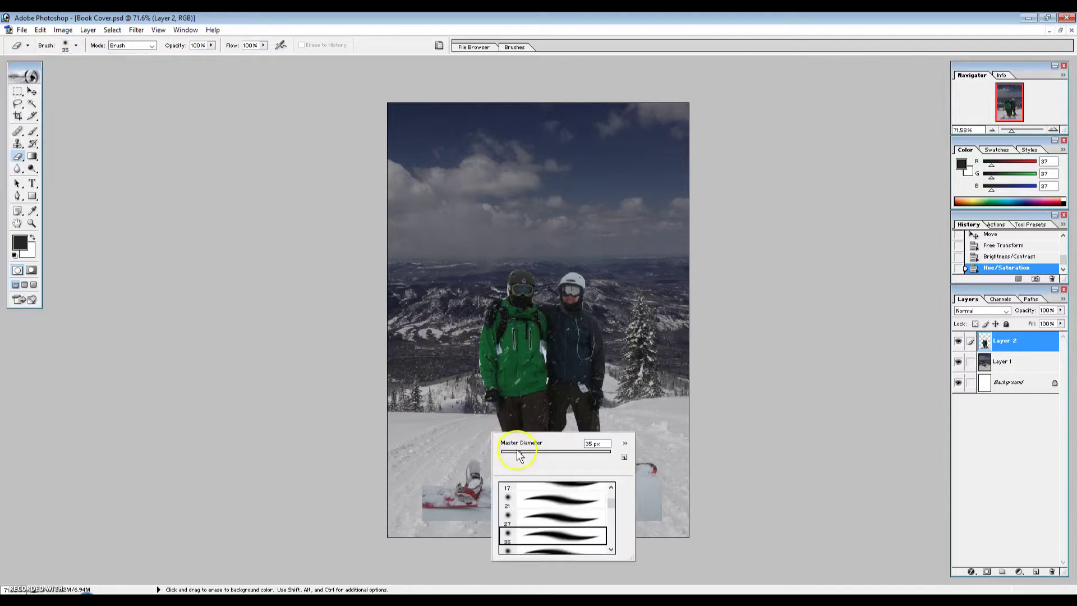
pyautogui.moveTo(531, 459); pyautogui.dragTo(537, 458)
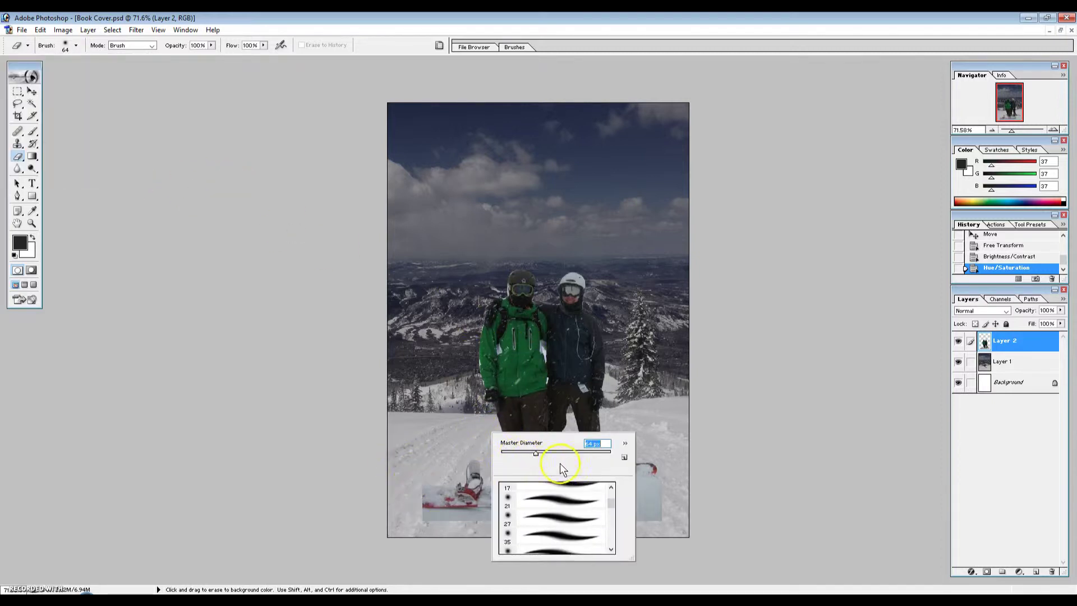
pyautogui.click(283, 367)
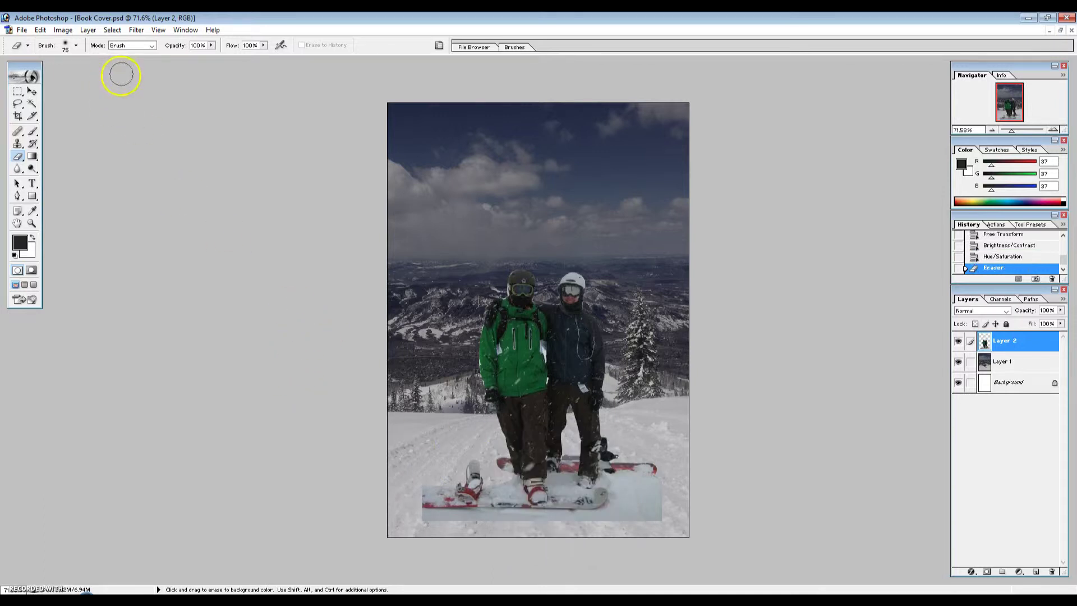
pyautogui.click(212, 46)
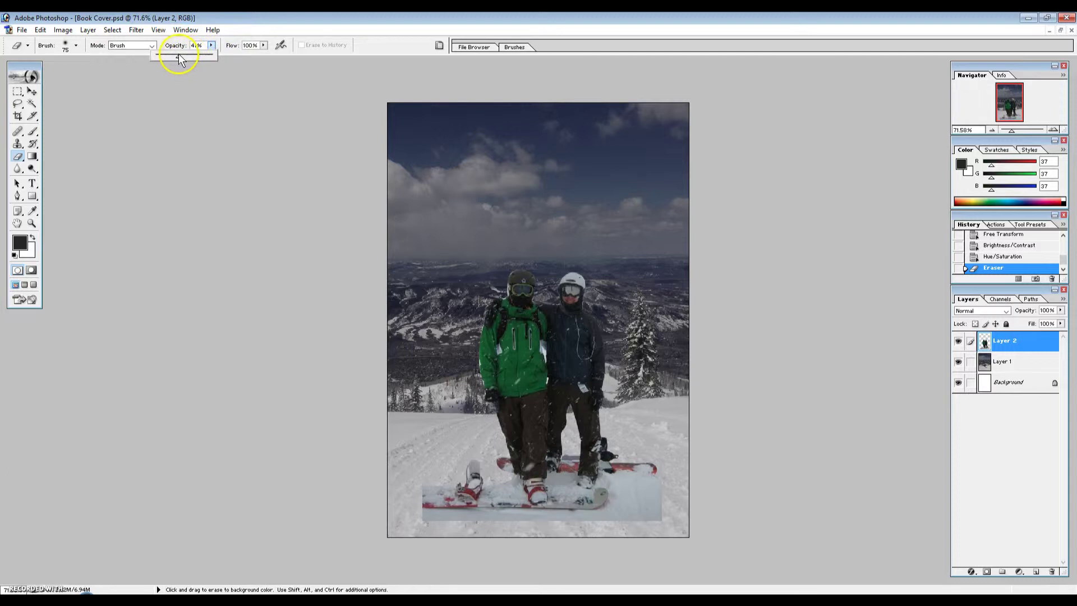
pyautogui.moveTo(174, 55); pyautogui.dragTo(171, 55)
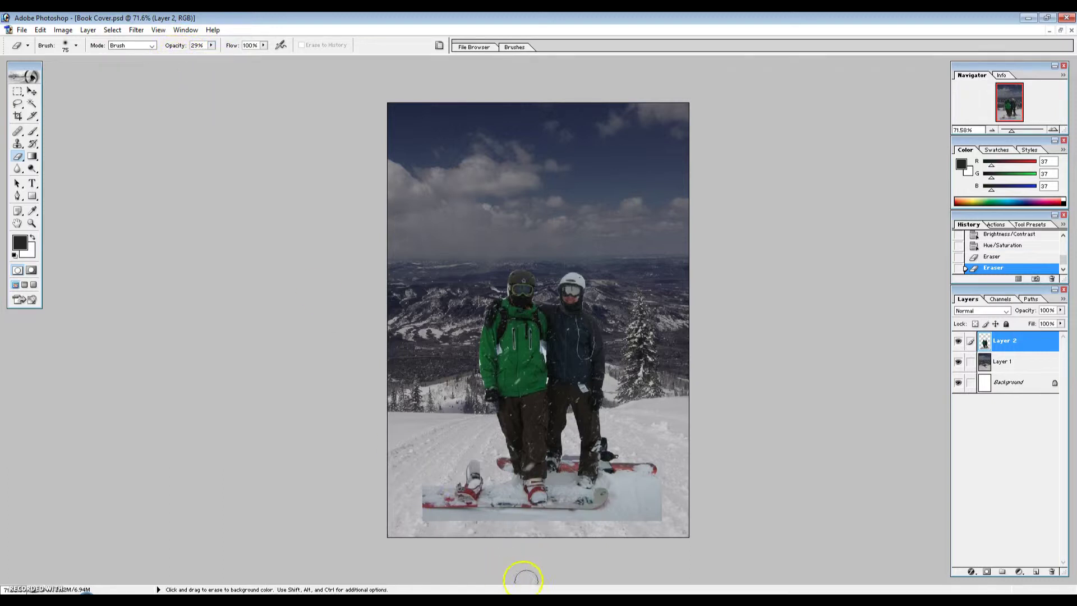
# - Erase the hard lower and right edges of the snow patch around the snowboards on Layer 2 to blend it into the background
pyautogui.moveTo(551, 419)
pyautogui.mouseDown()
pyautogui.moveTo(551, 452)
pyautogui.moveTo(584, 415)
pyautogui.moveTo(593, 371)
pyautogui.moveTo(561, 161)
pyautogui.mouseUp()
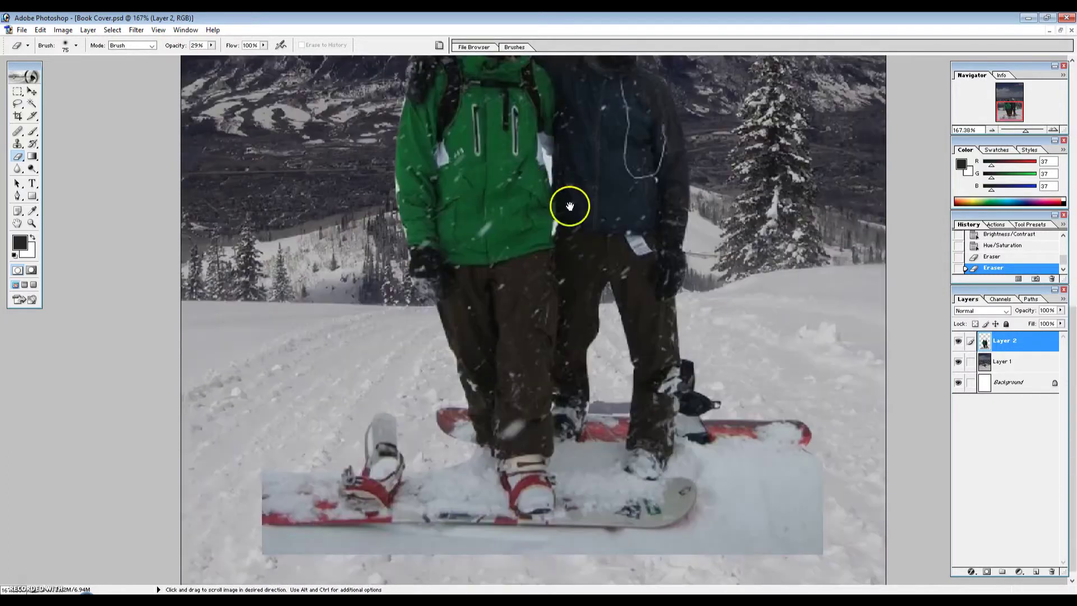
pyautogui.moveTo(654, 499)
pyautogui.mouseDown()
pyautogui.moveTo(856, 529)
pyautogui.moveTo(842, 533)
pyautogui.mouseUp()
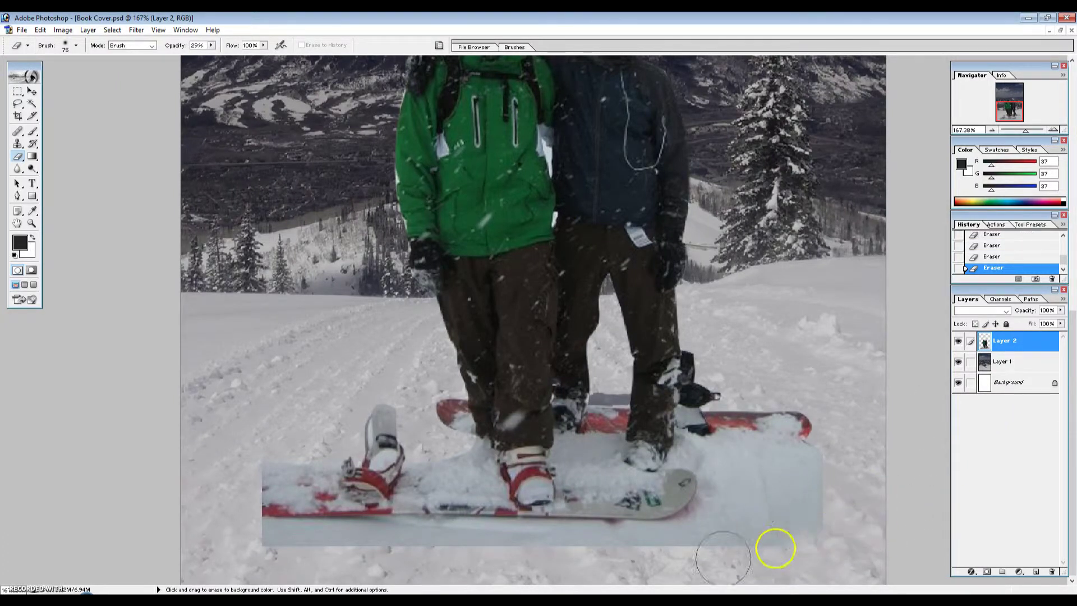
pyautogui.moveTo(848, 483)
pyautogui.mouseDown()
pyautogui.moveTo(799, 509)
pyautogui.moveTo(839, 458)
pyautogui.moveTo(809, 463)
pyautogui.mouseUp()
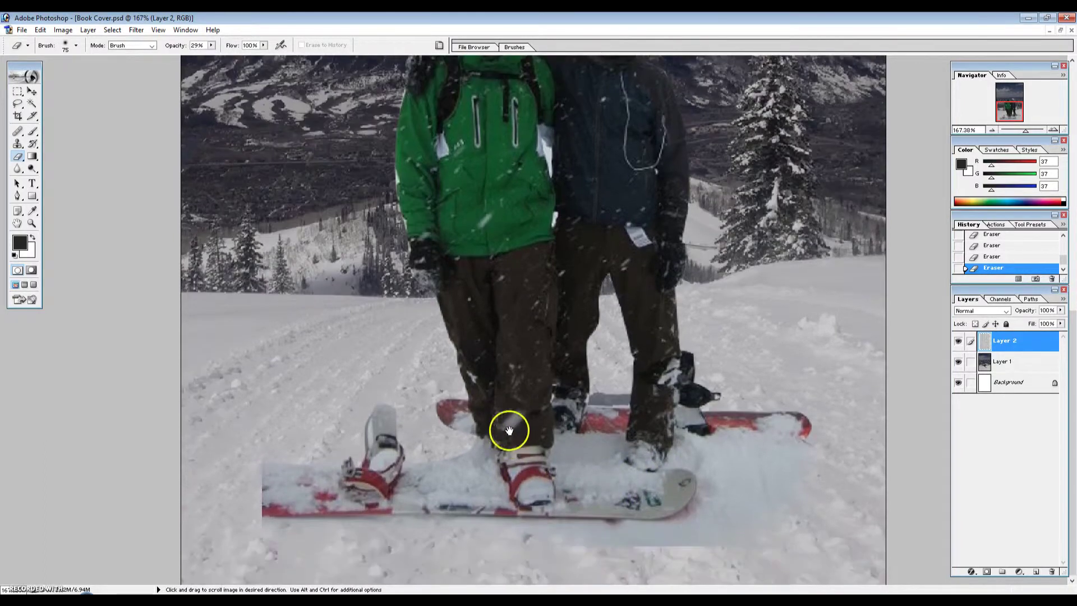
# - Erase the remaining hard lower edge of the snow patch beneath the snowboards on Layer 2
pyautogui.moveTo(566, 550)
pyautogui.mouseDown()
pyautogui.moveTo(764, 554)
pyautogui.moveTo(557, 556)
pyautogui.moveTo(739, 540)
pyautogui.moveTo(709, 549)
pyautogui.moveTo(823, 503)
pyautogui.moveTo(831, 487)
pyautogui.moveTo(791, 484)
pyautogui.moveTo(800, 471)
pyautogui.moveTo(813, 467)
pyautogui.moveTo(723, 513)
pyautogui.moveTo(719, 544)
pyautogui.moveTo(689, 564)
pyautogui.mouseUp()
pyautogui.moveTo(140, 533)
pyautogui.mouseDown()
pyautogui.moveTo(310, 538)
pyautogui.moveTo(237, 530)
pyautogui.moveTo(318, 531)
pyautogui.moveTo(345, 467)
pyautogui.moveTo(492, 390)
pyautogui.moveTo(420, 396)
pyautogui.moveTo(408, 423)
pyautogui.moveTo(490, 438)
pyautogui.moveTo(433, 450)
pyautogui.mouseUp()
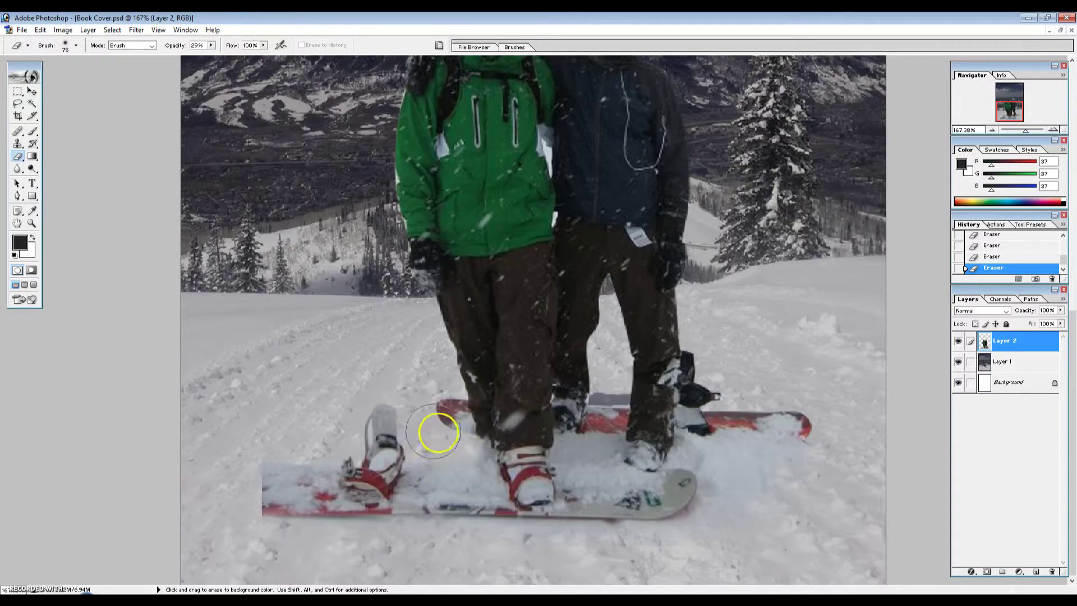
pyautogui.moveTo(609, 389)
pyautogui.mouseDown()
pyautogui.moveTo(753, 389)
pyautogui.moveTo(730, 368)
pyautogui.moveTo(775, 426)
pyautogui.moveTo(801, 437)
pyautogui.moveTo(571, 509)
pyautogui.moveTo(594, 513)
pyautogui.mouseUp()
# - Examine the full composite and the snow blending around the snowboards, including the cut-off end of the front snowboard
pyautogui.scroll(-2, 586, 511)
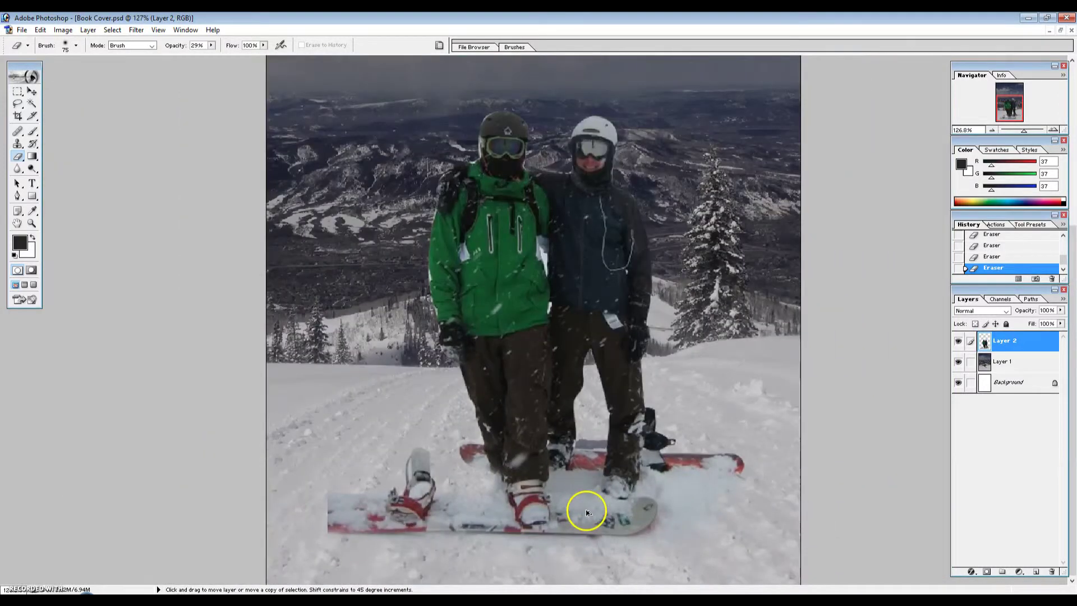
pyautogui.scroll(-3, 586, 512)
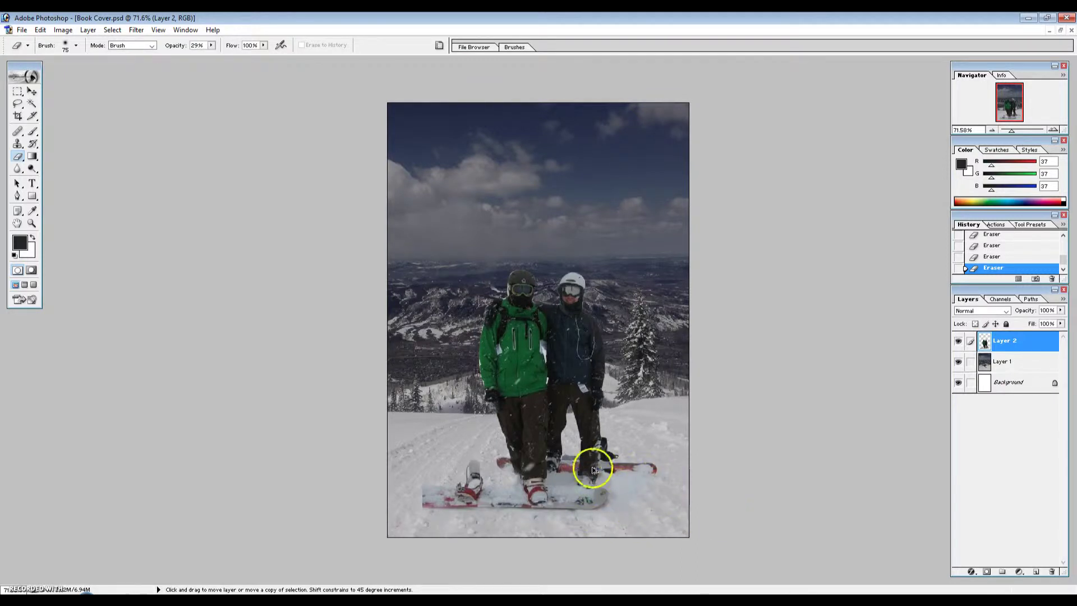
pyautogui.scroll(2, 593, 470)
pyautogui.scroll(1, 488, 470)
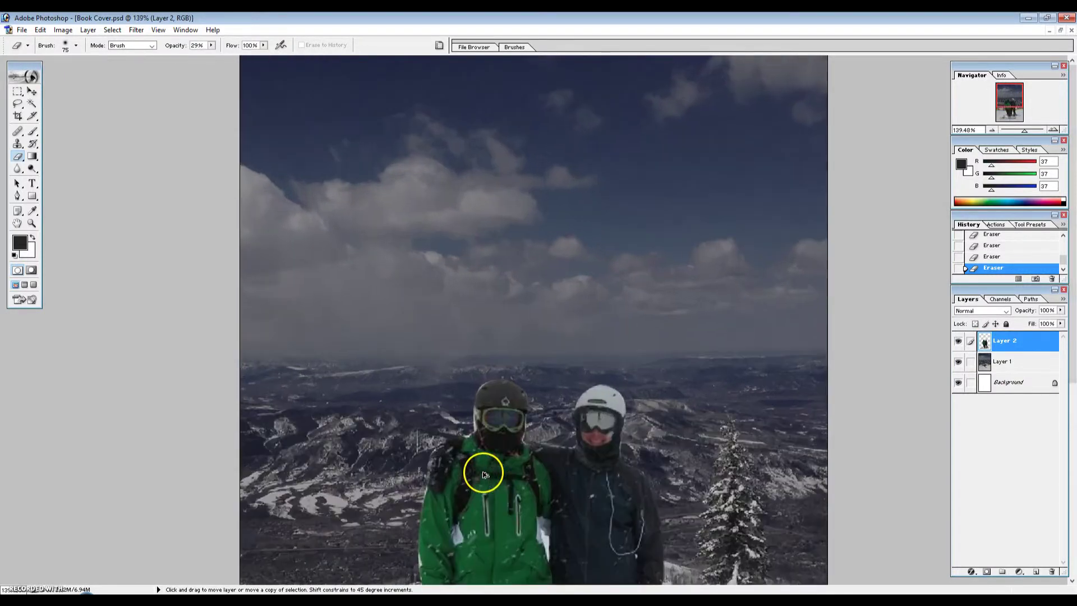
pyautogui.scroll(-2, 493, 466)
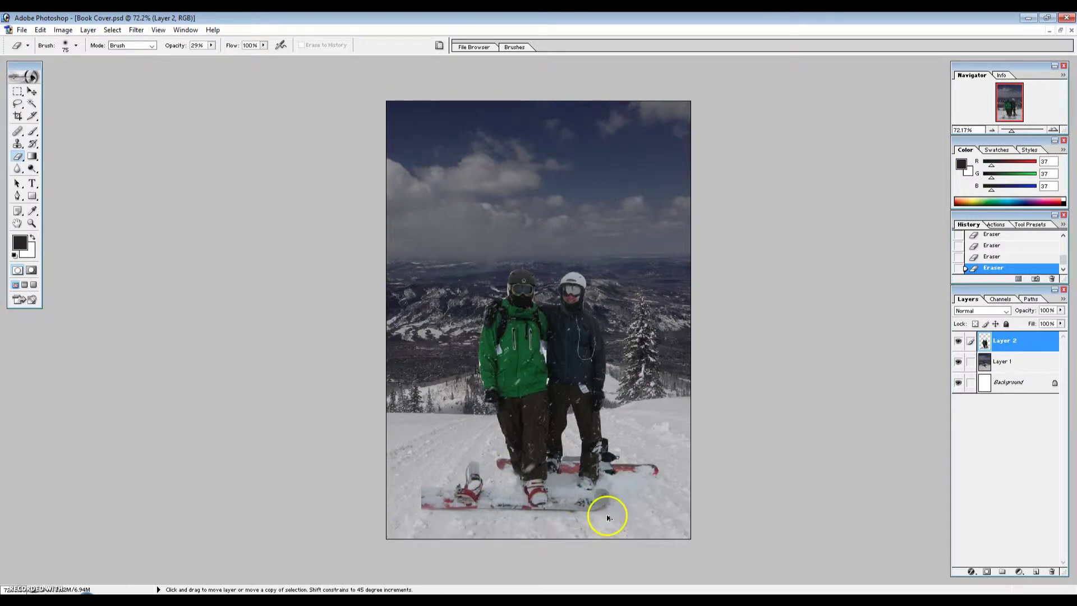
pyautogui.scroll(-1, 607, 517)
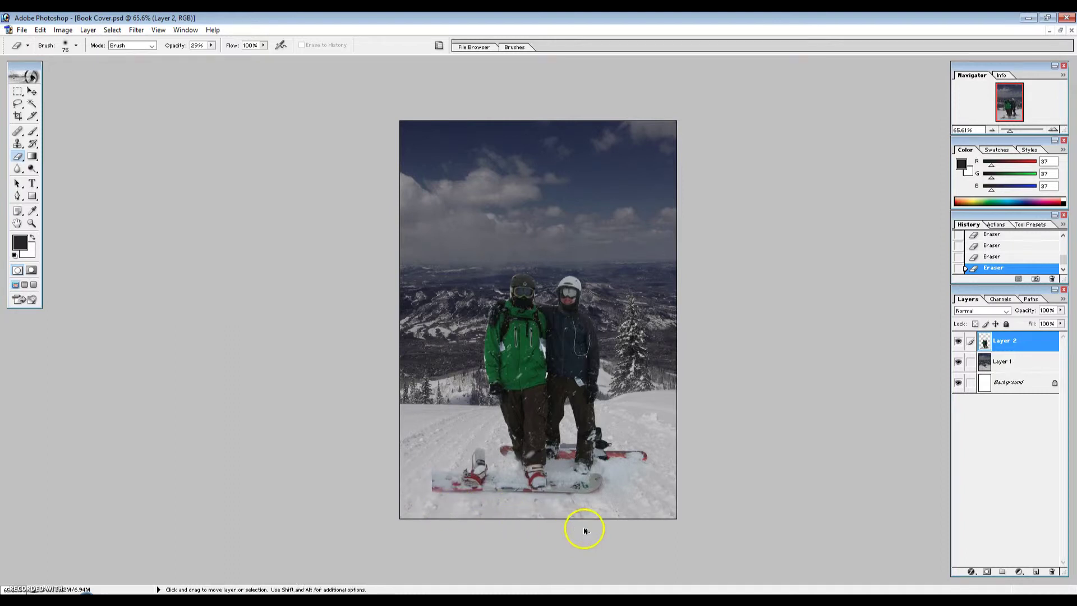
pyautogui.scroll(4, 585, 531)
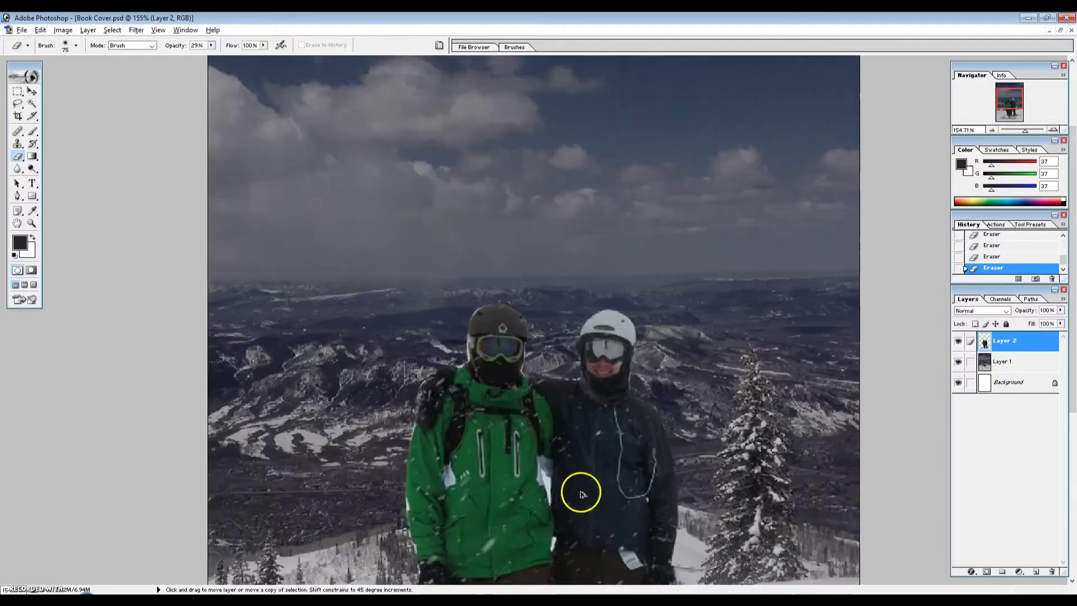
pyautogui.moveTo(582, 493); pyautogui.dragTo(543, 252)
pyautogui.scroll(-1, 563, 283)
pyautogui.scroll(3, 637, 464)
pyautogui.moveTo(637, 464)
pyautogui.mouseDown()
pyautogui.moveTo(575, 247)
pyautogui.moveTo(575, 187)
pyautogui.mouseUp()
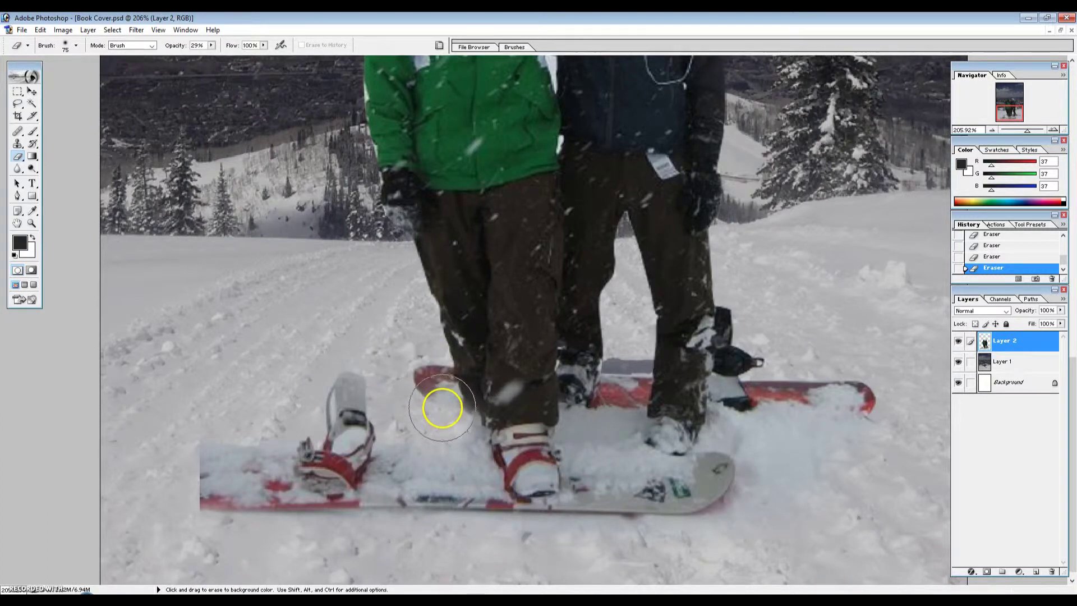
pyautogui.hotkey('ctrl', '+')
pyautogui.hotkey('ctrl', '-')
pyautogui.hotkey('ctrl', '-')
pyautogui.hotkey('ctrl', '-')
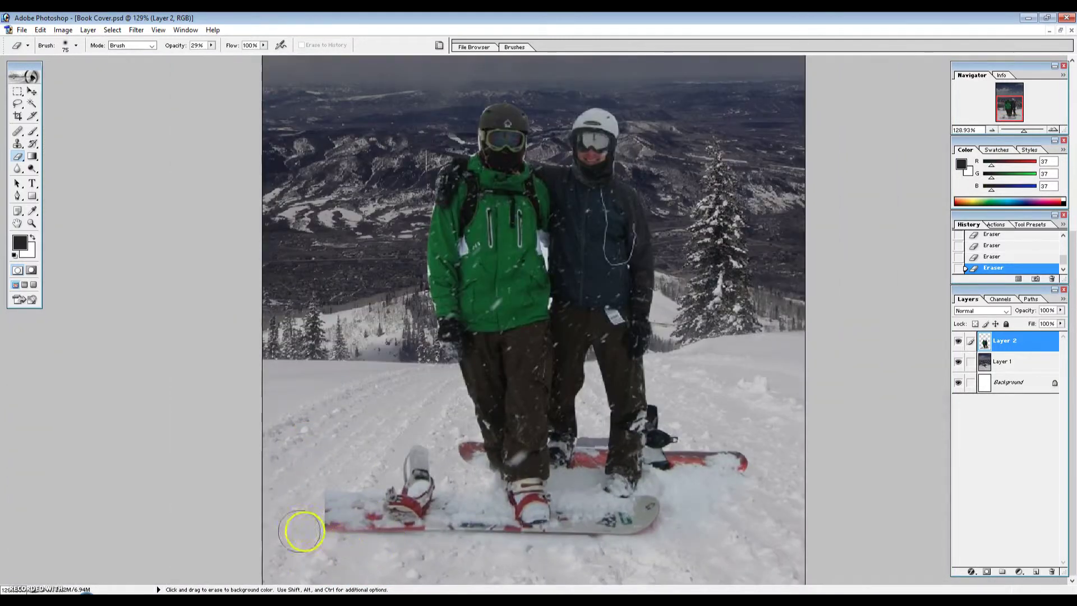
pyautogui.hotkey('ctrl', '+')
pyautogui.hotkey('ctrl', '+')
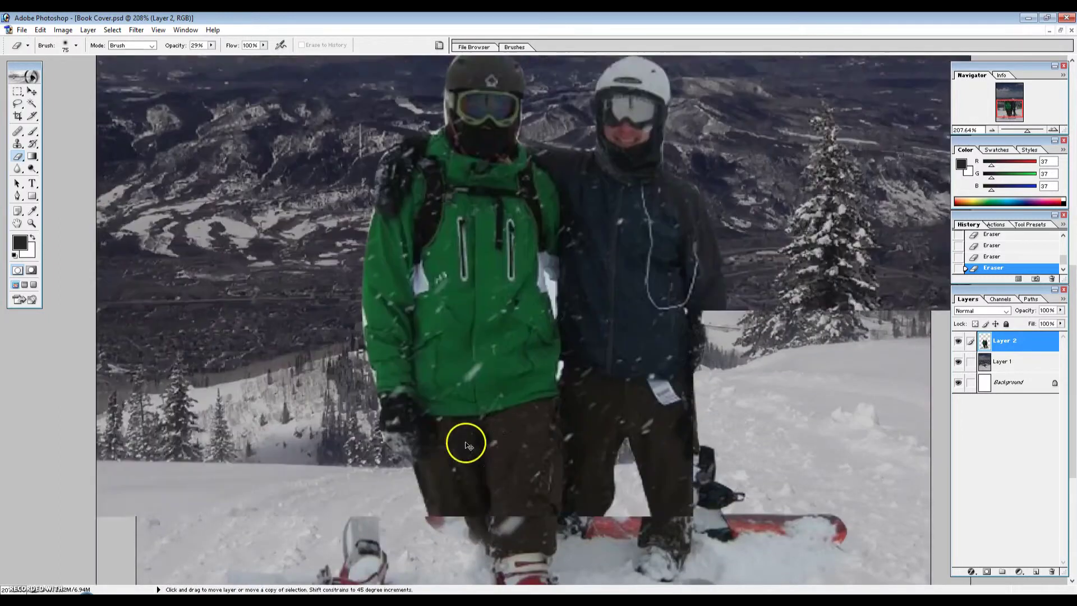
pyautogui.hotkey('ctrl', '+')
pyautogui.moveTo(488, 368); pyautogui.dragTo(441, 241)
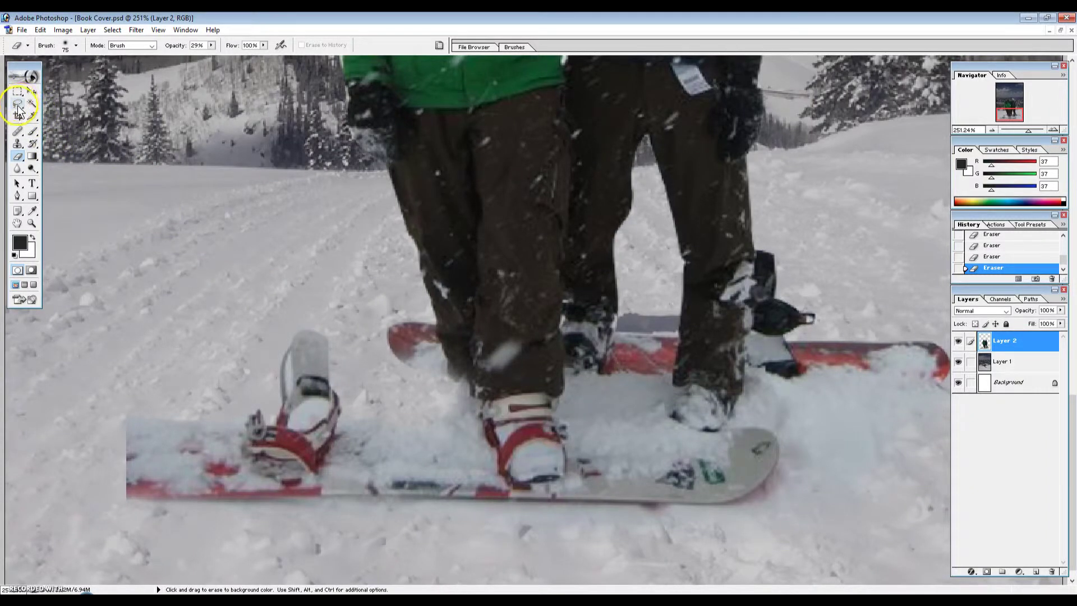
# - Lasso the red tip of the rear snowboard beside the trouser leg and copy it onto a new layer
pyautogui.click(19, 106)
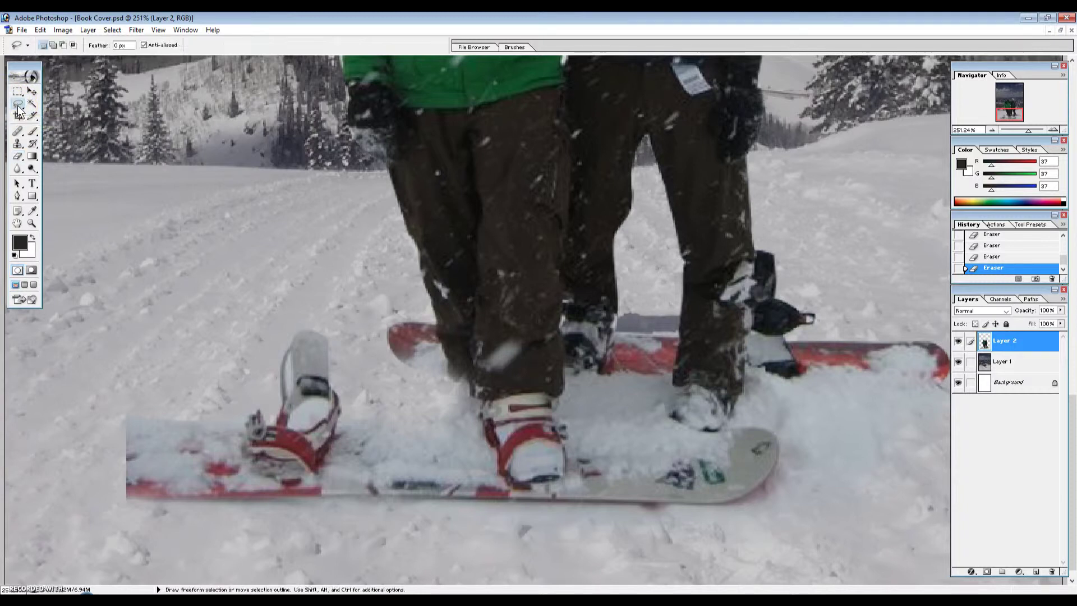
pyautogui.scroll(-2, 481, 349)
pyautogui.scroll(3, 344, 161)
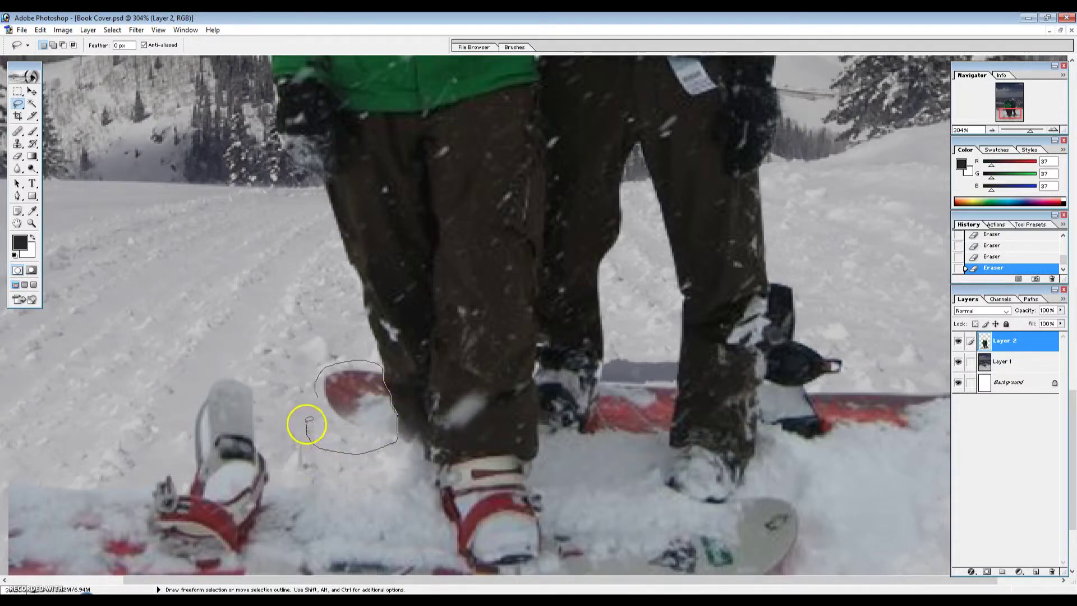
pyautogui.moveTo(317, 398); pyautogui.dragTo(318, 394)
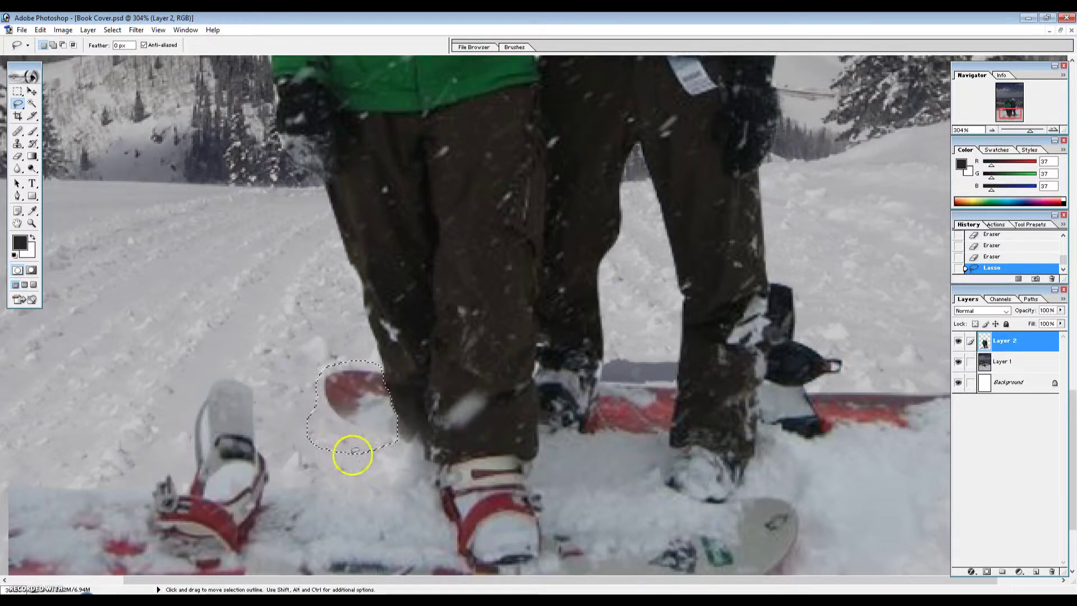
pyautogui.hotkey('ctrl', 'alt')
pyautogui.scroll(-4, 376, 506)
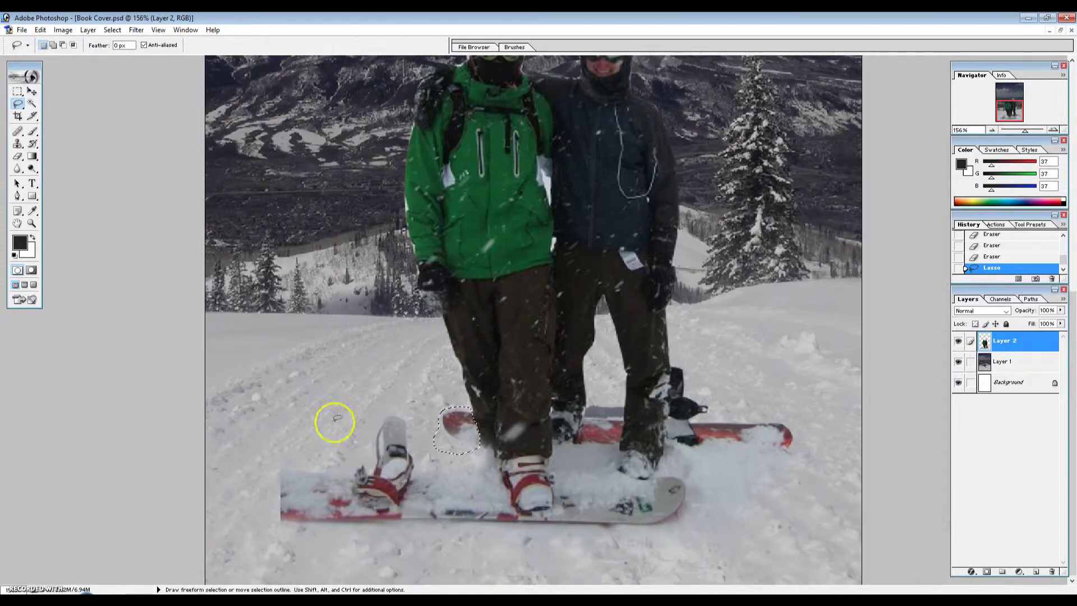
pyautogui.press('ctrl')
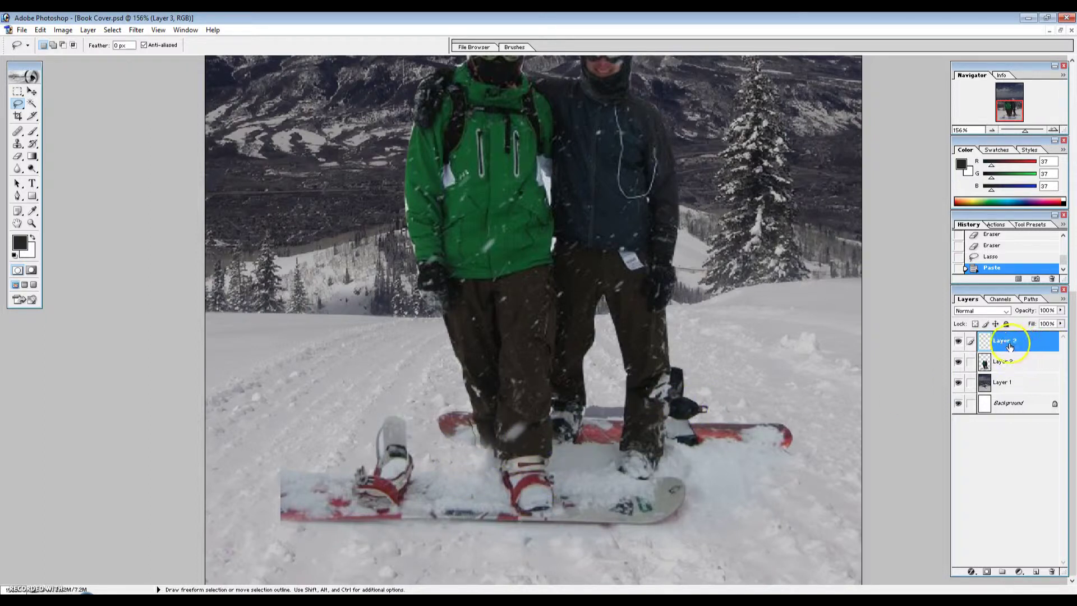
# - Fit the copied red tip onto the front snowboard's cut-off end, scaled to 171.4% and rotated 3.5°, and apply the transformation
pyautogui.click(32, 93)
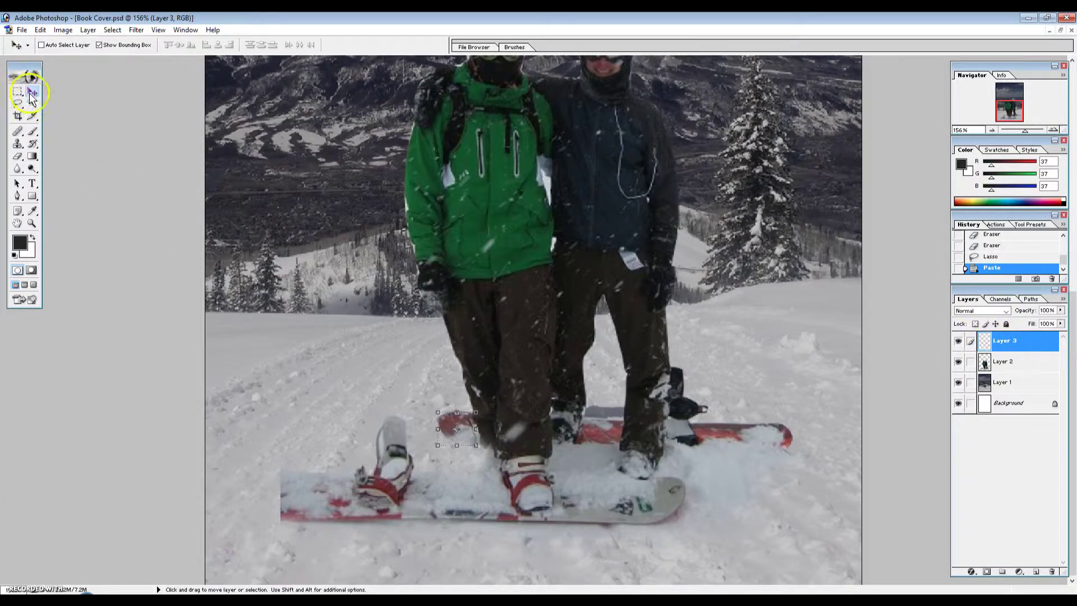
pyautogui.moveTo(279, 445); pyautogui.dragTo(278, 492)
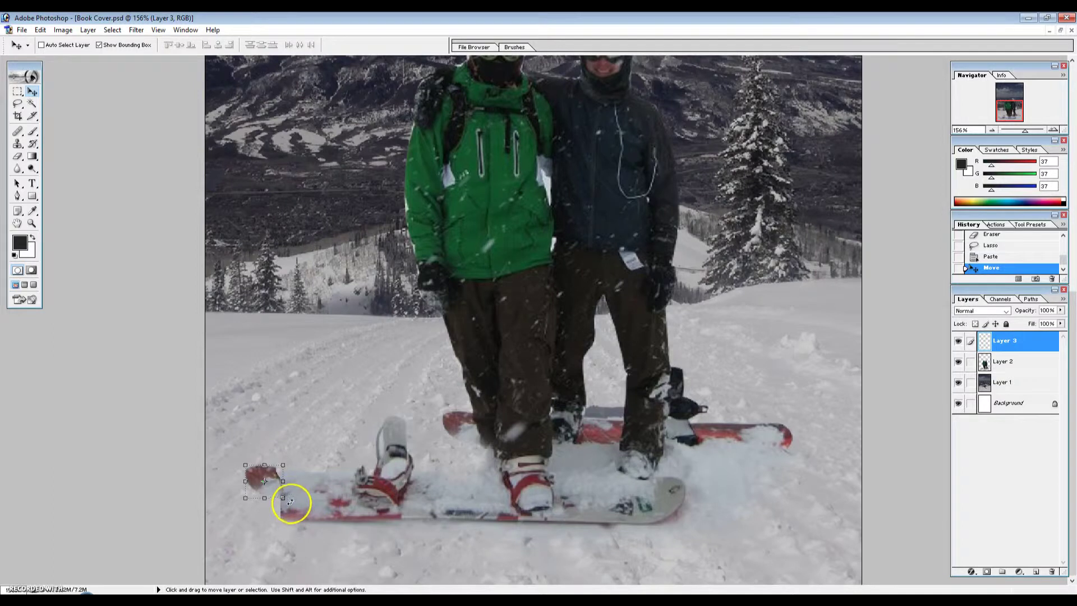
pyautogui.moveTo(283, 498); pyautogui.dragTo(294, 518)
pyautogui.moveTo(308, 456); pyautogui.dragTo(311, 459)
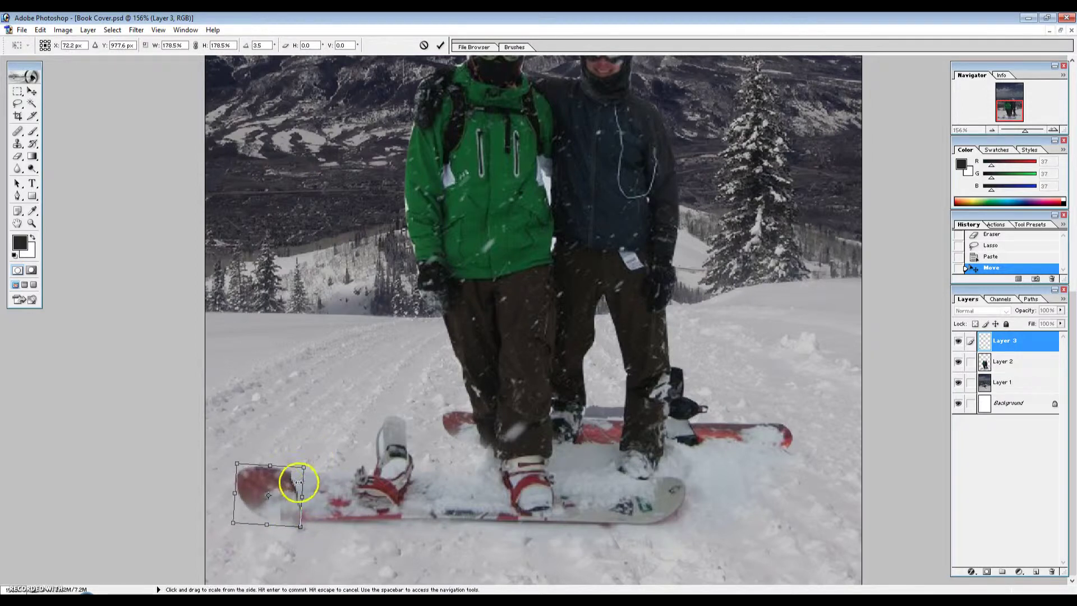
pyautogui.moveTo(294, 482); pyautogui.dragTo(294, 485)
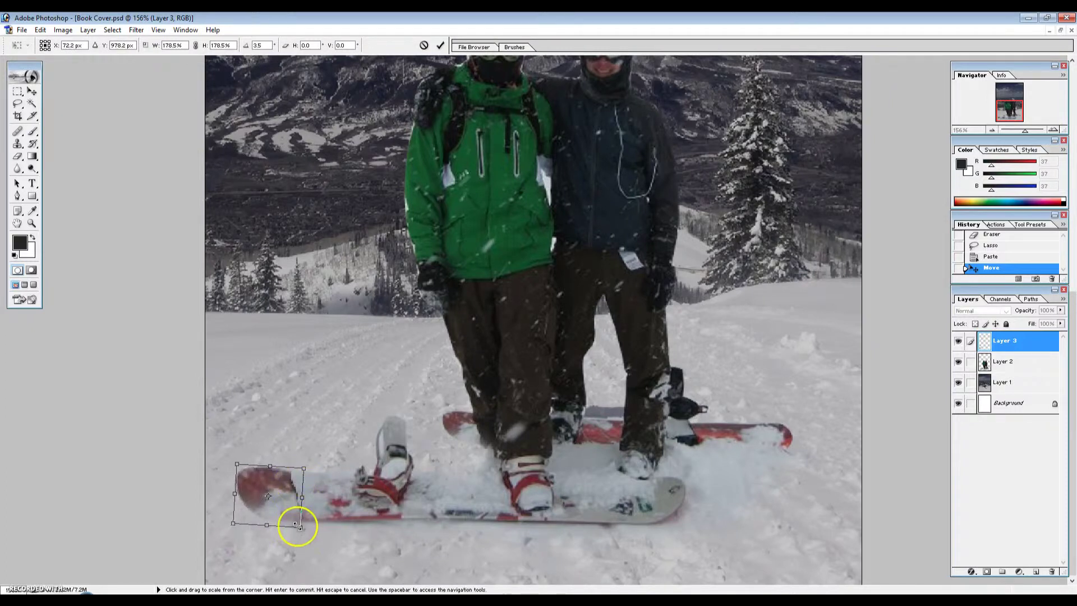
pyautogui.moveTo(300, 526); pyautogui.dragTo(298, 525)
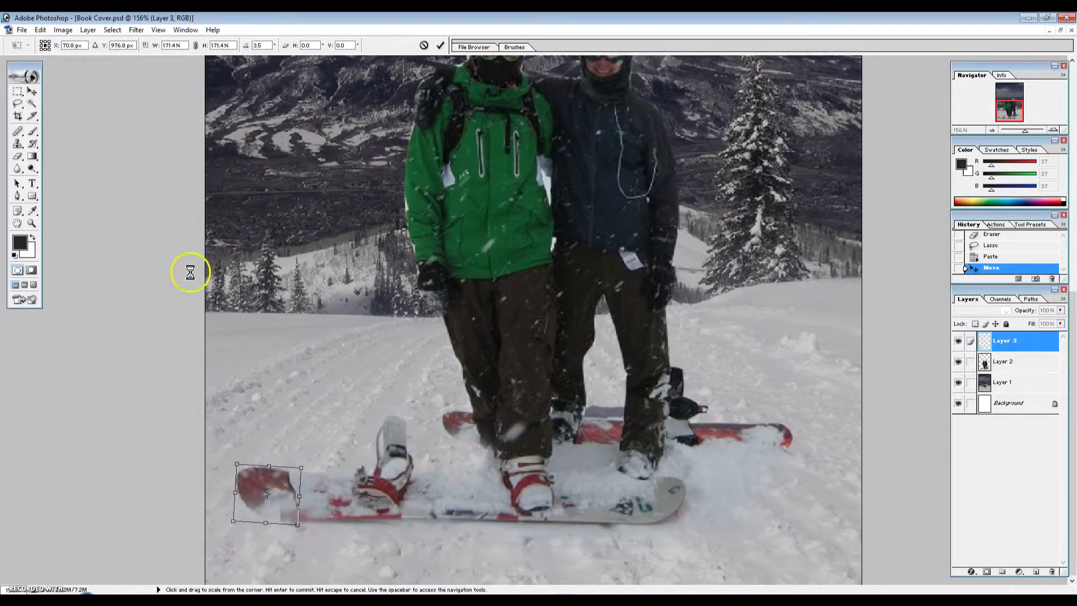
pyautogui.click(18, 91)
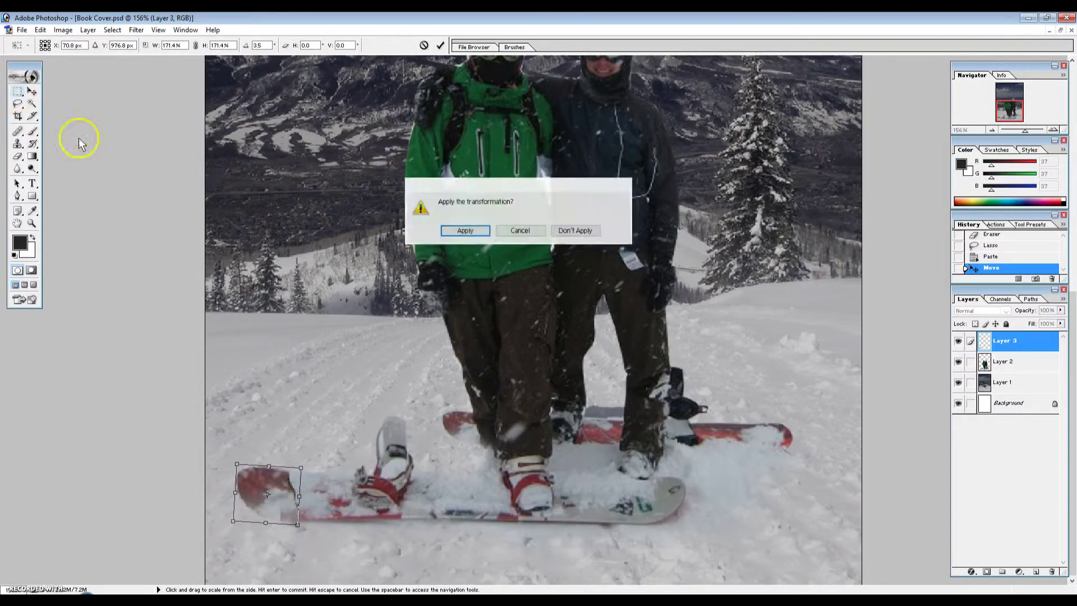
pyautogui.click(464, 231)
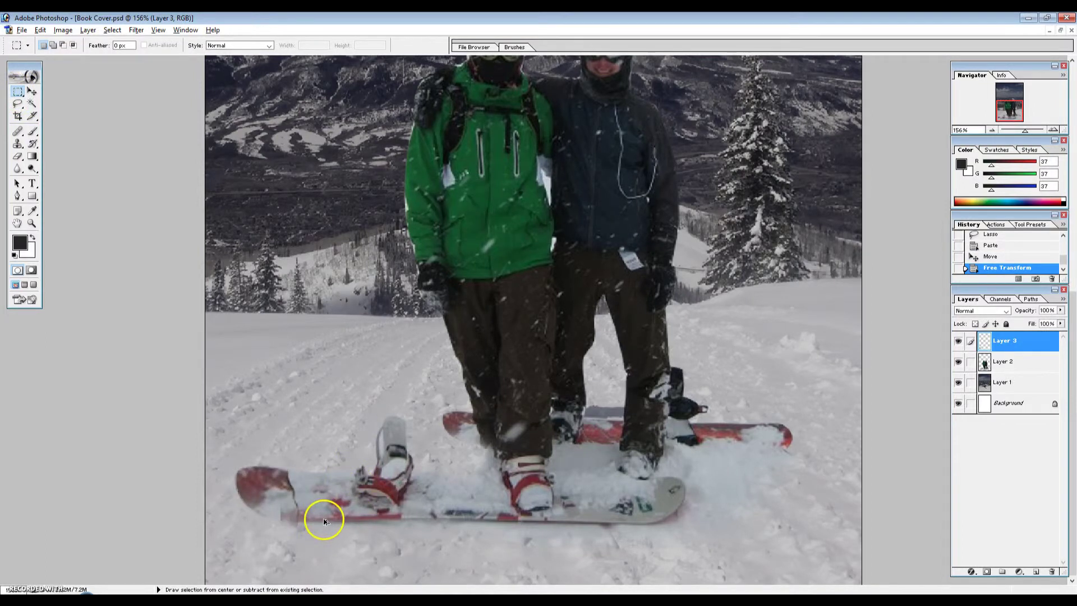
pyautogui.scroll(1, 320, 510)
pyautogui.scroll(-3, 361, 378)
pyautogui.scroll(1, 277, 401)
pyautogui.moveTo(272, 462); pyautogui.dragTo(281, 241)
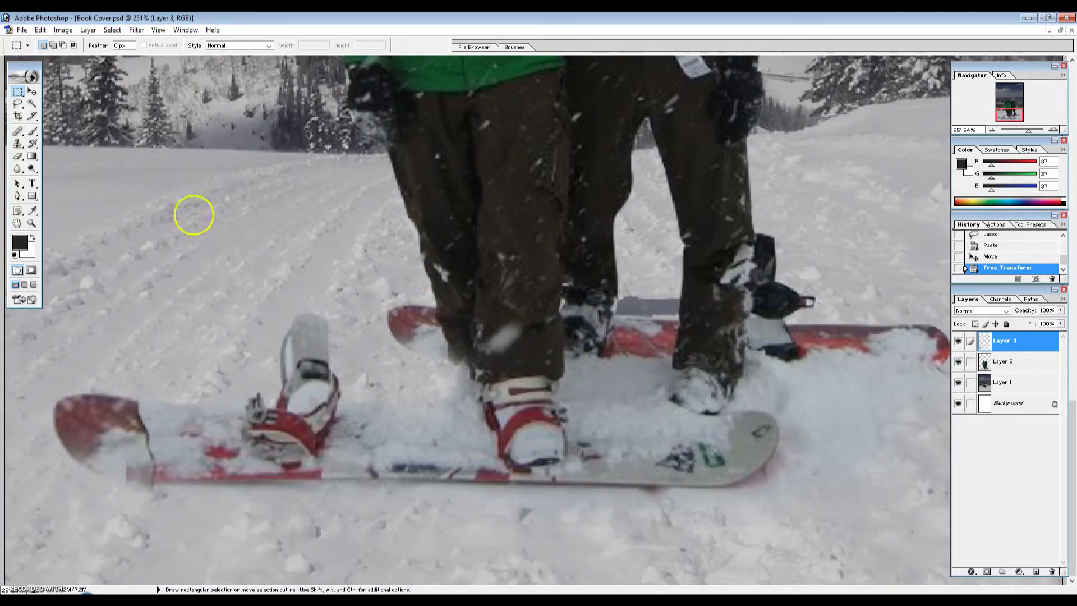
pyautogui.click(32, 134)
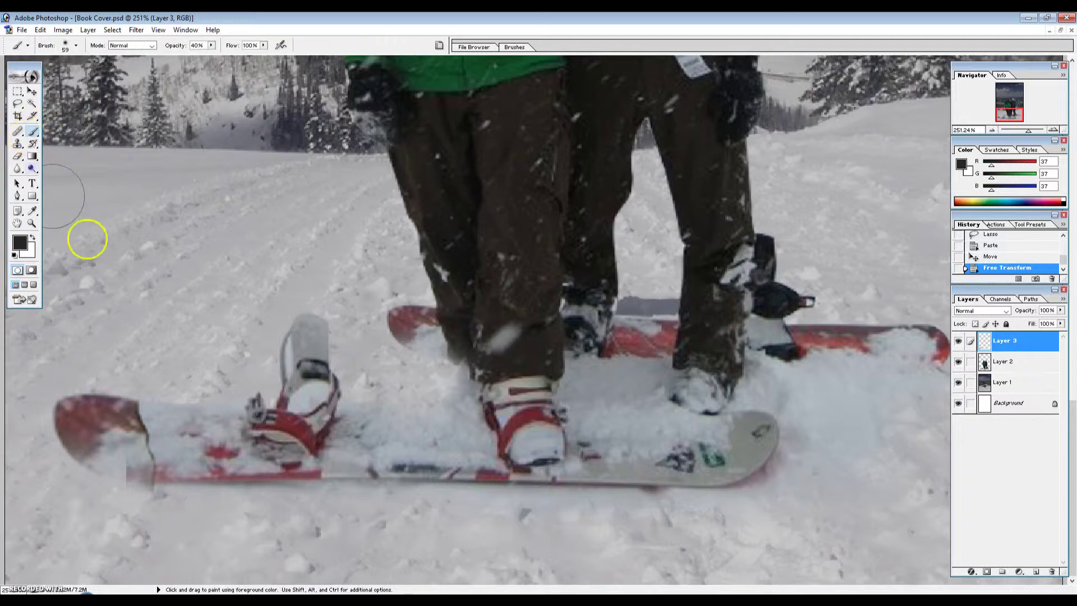
pyautogui.moveTo(159, 426)
pyautogui.mouseDown()
pyautogui.moveTo(149, 428)
pyautogui.moveTo(147, 477)
pyautogui.mouseUp()
pyautogui.moveTo(147, 477); pyautogui.dragTo(145, 420)
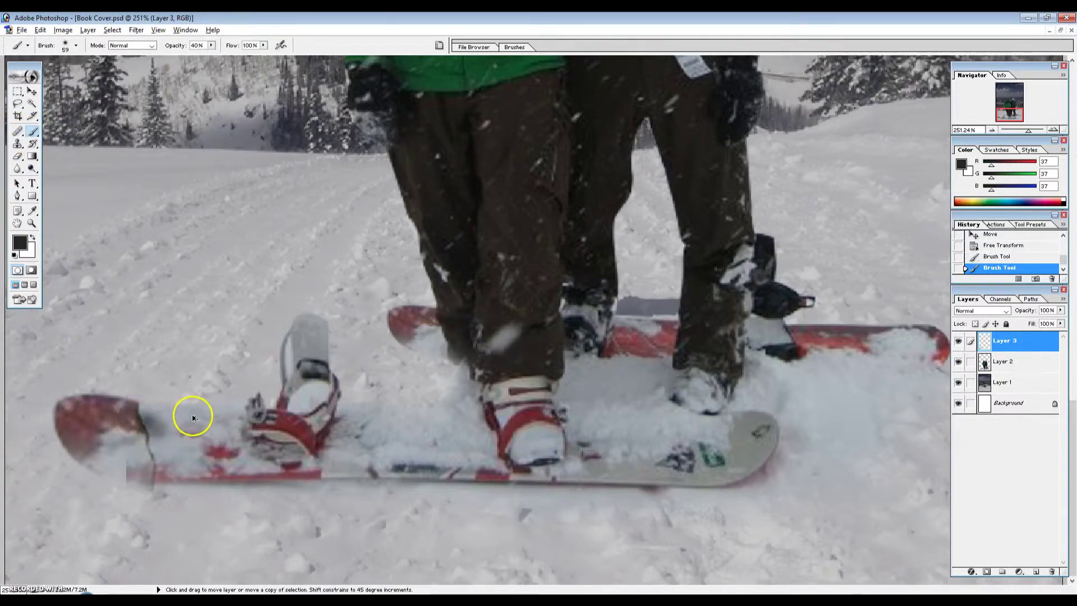
pyautogui.hotkey('ctrl', 'z')
pyautogui.hotkey('ctrl', 'alt', 'z')
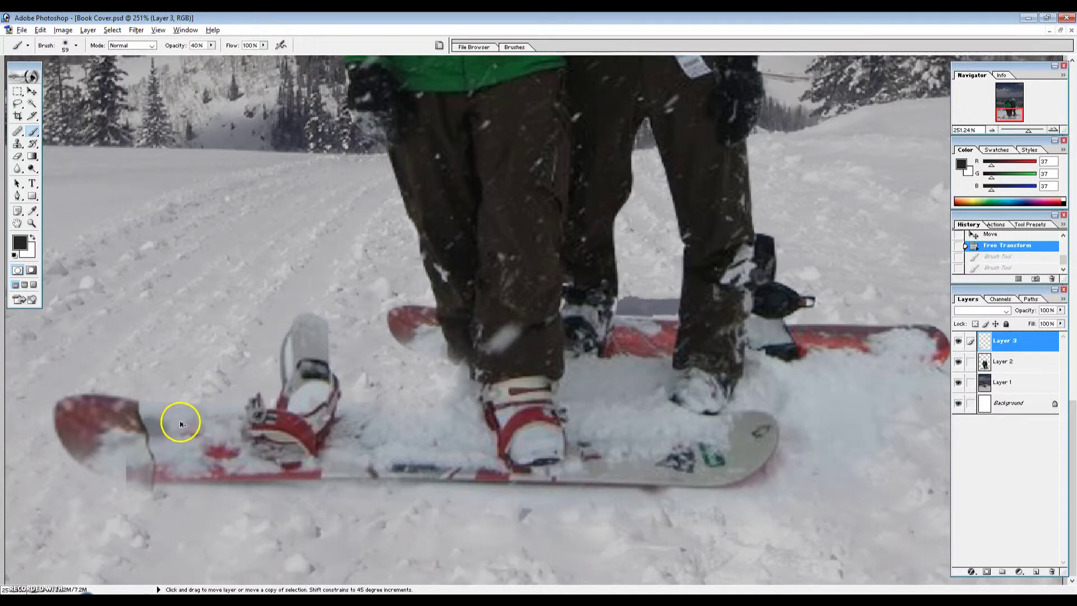
# - Blend the seam between the copied tip and the front snowboard on Layer 3 with the Eraser, reducing its brush to 43 px
pyautogui.click(20, 159)
pyautogui.moveTo(150, 423); pyautogui.dragTo(167, 431)
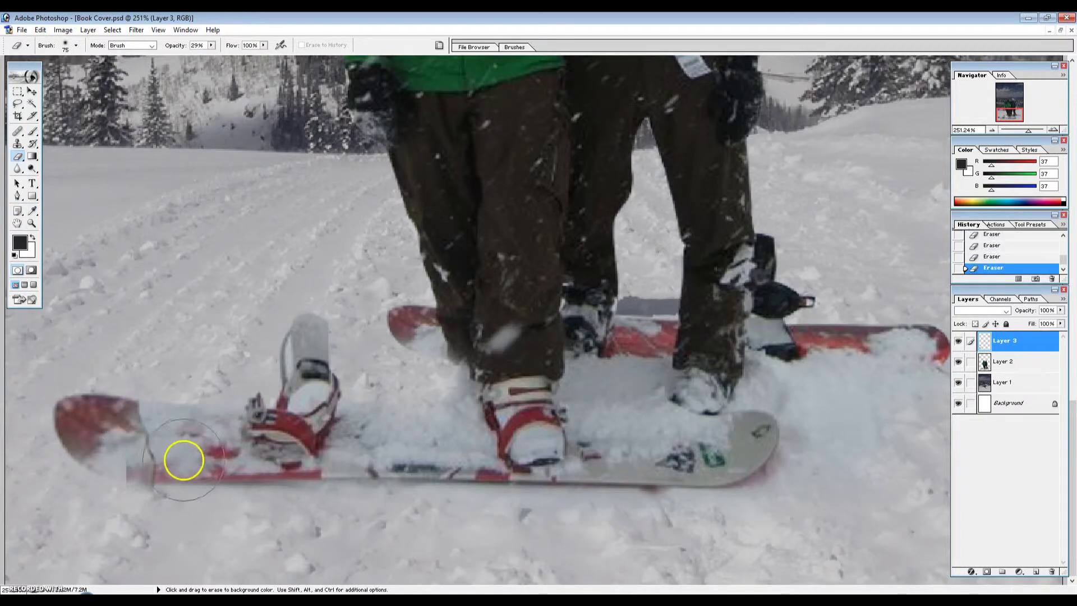
pyautogui.rightClick(179, 458)
pyautogui.press('Return')
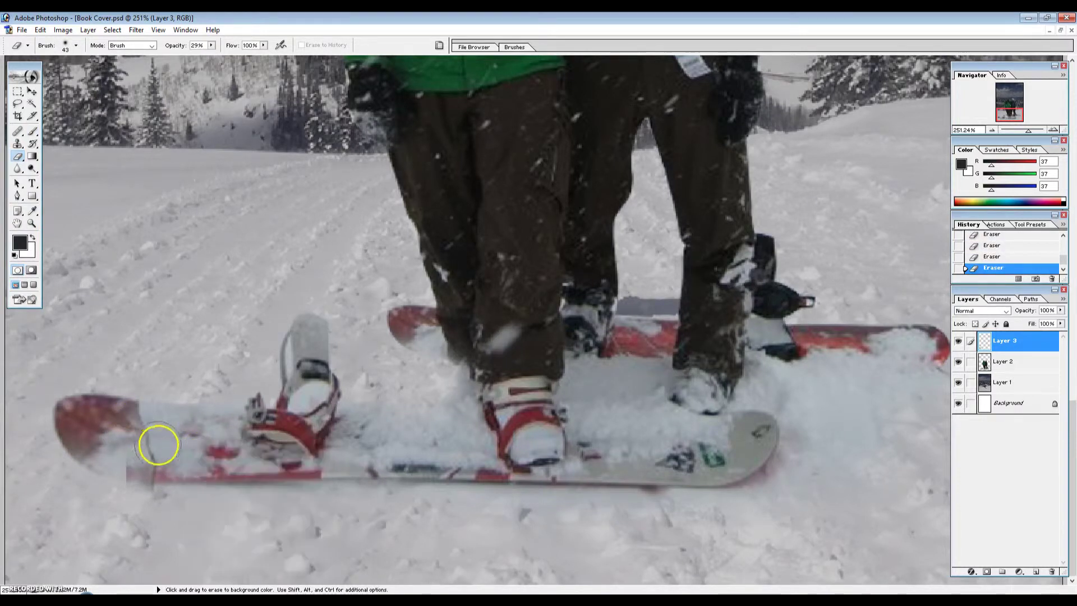
pyautogui.moveTo(153, 464)
pyautogui.mouseDown()
pyautogui.moveTo(170, 464)
pyautogui.moveTo(159, 418)
pyautogui.moveTo(144, 413)
pyautogui.moveTo(159, 428)
pyautogui.mouseUp()
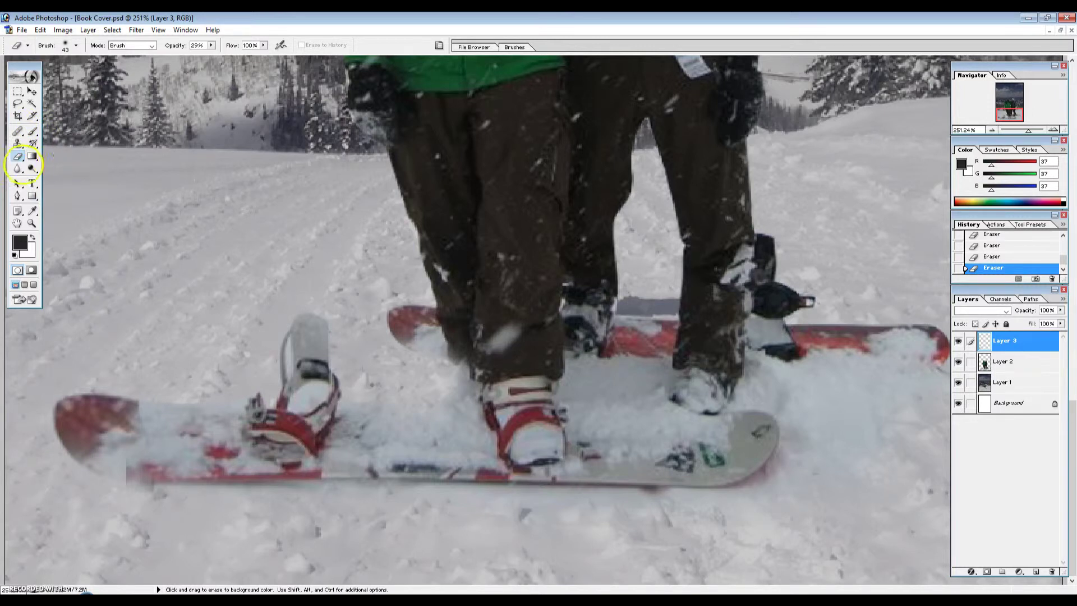
# - Set the Brush to 24 px and sample the light grey snow colour beside the seam on the front snowboard's rebuilt end
pyautogui.press('b')
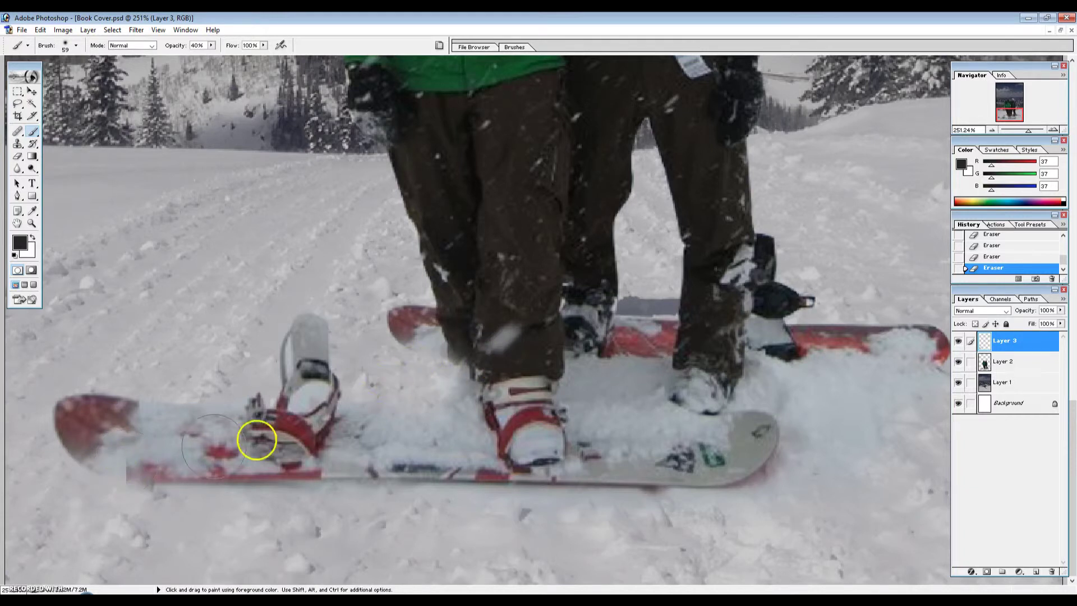
pyautogui.keyDown('alt'); pyautogui.click(161, 472); pyautogui.keyUp('alt')
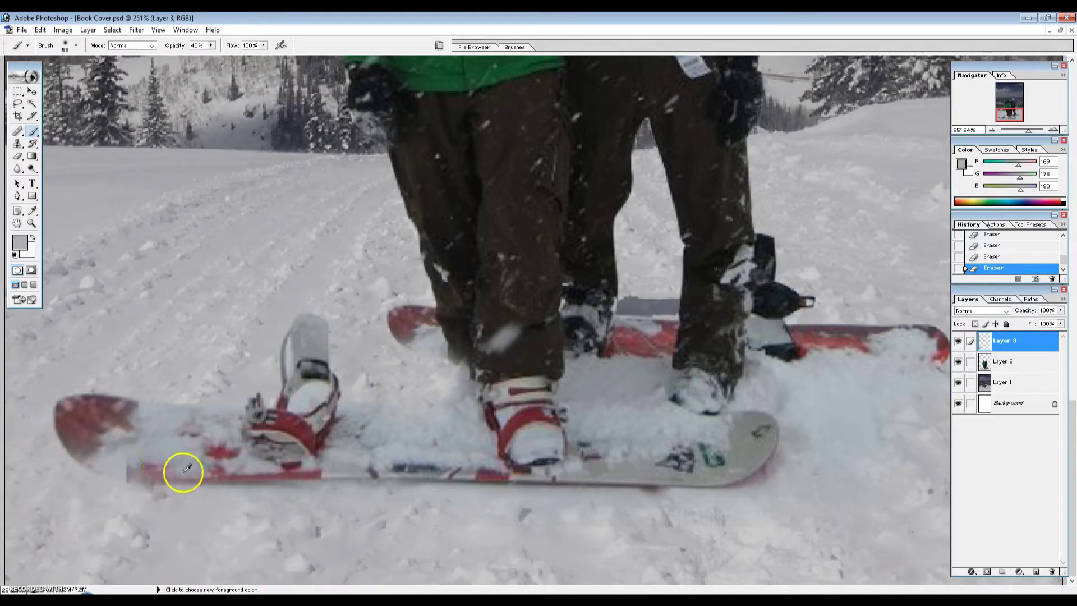
pyautogui.rightClick(166, 466)
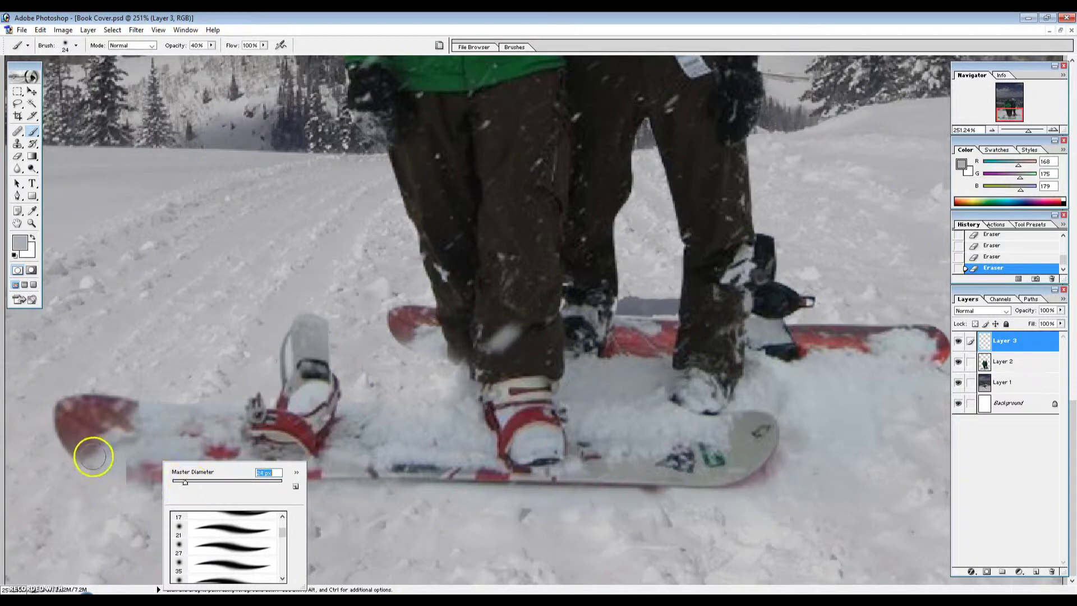
pyautogui.click(113, 455)
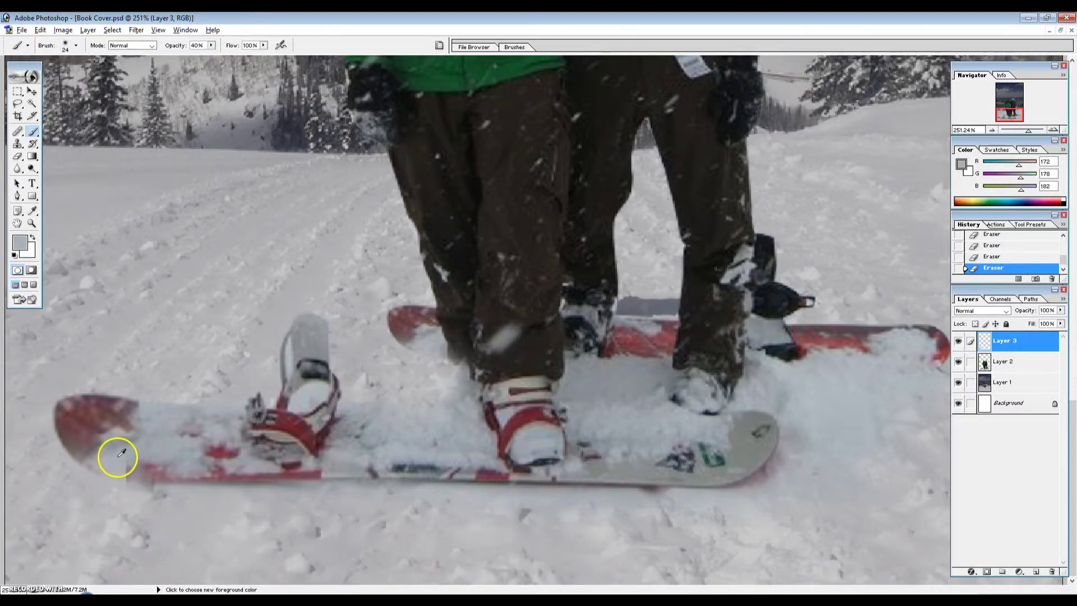
pyautogui.keyDown('alt'); pyautogui.click(93, 406); pyautogui.keyUp('alt')
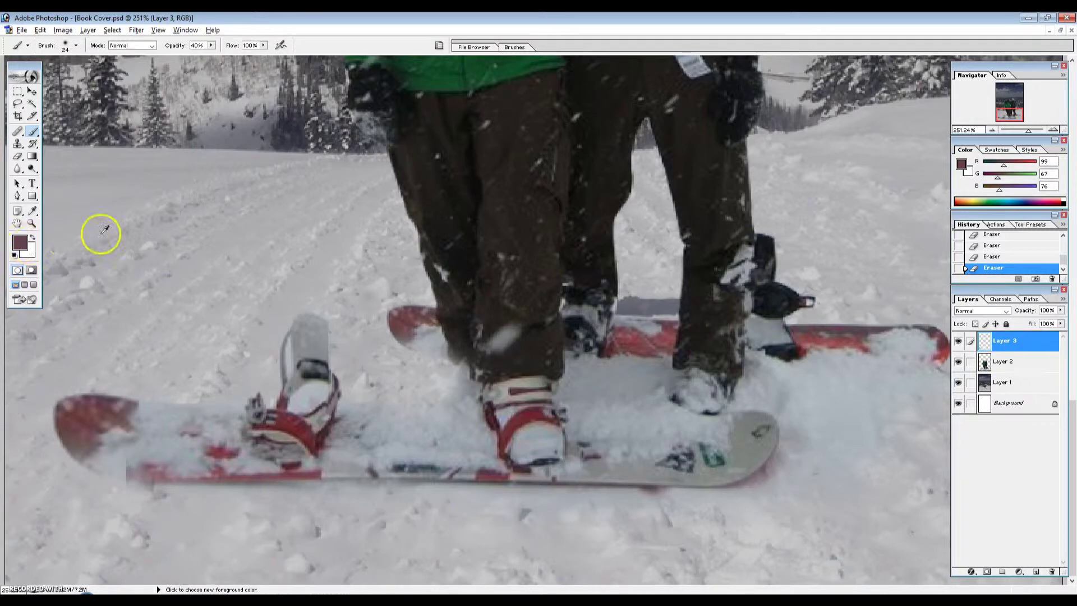
pyautogui.keyDown('alt'); pyautogui.click(429, 177); pyautogui.keyUp('alt')
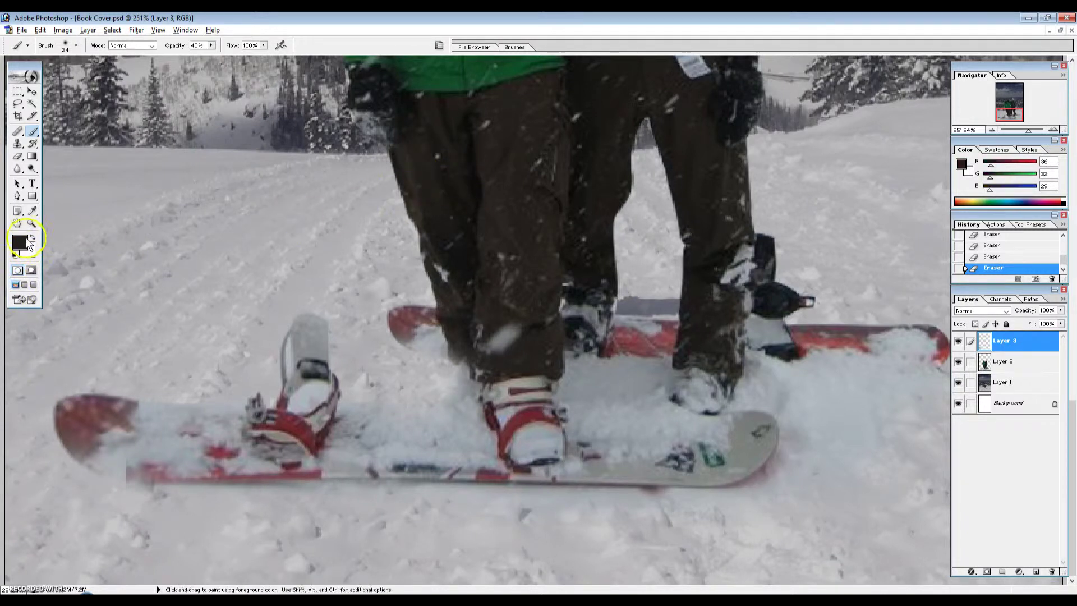
pyautogui.keyDown('alt'); pyautogui.click(119, 470); pyautogui.keyUp('alt')
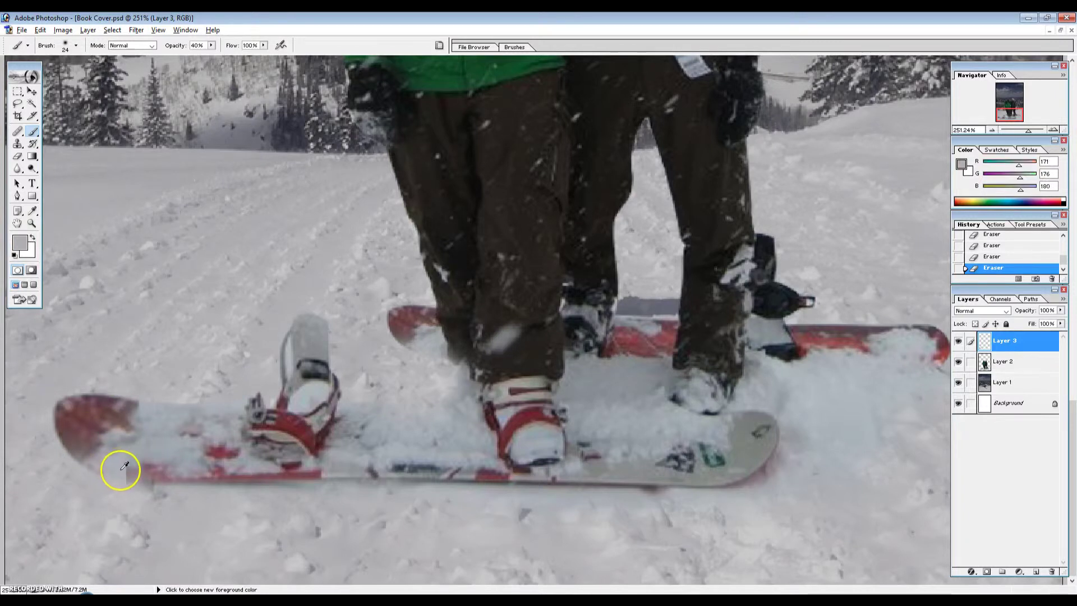
pyautogui.keyDown('alt'); pyautogui.click(120, 469); pyautogui.keyUp('alt')
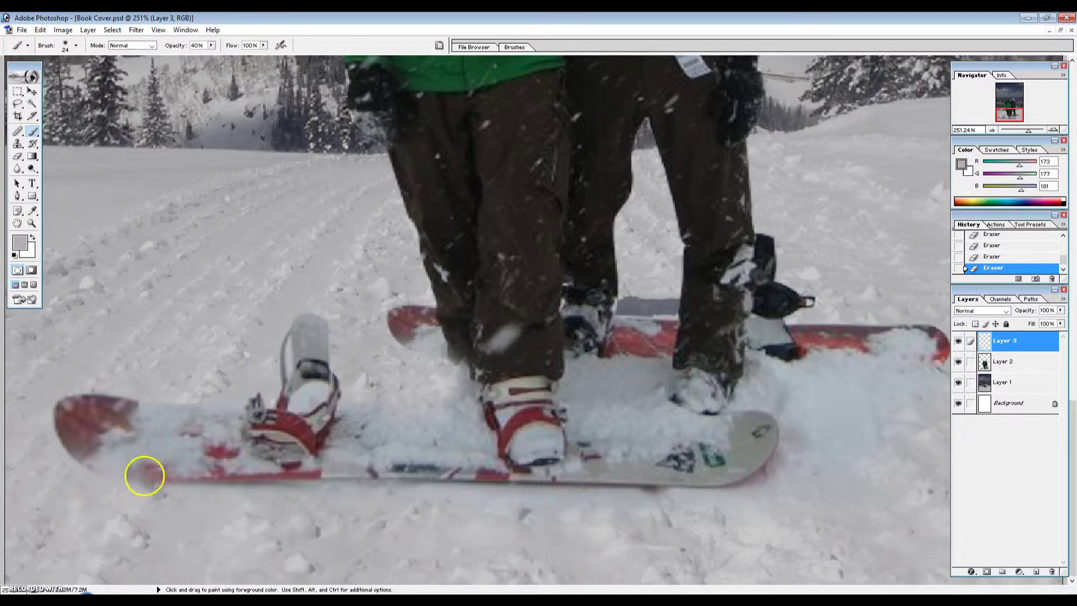
# - Paint the sampled snow colour over the hard seam at the lower edge of the front snowboard's rebuilt end on Layer 3
pyautogui.click(140, 467)
pyautogui.click(116, 466)
pyautogui.click(111, 467)
pyautogui.click(119, 472)
pyautogui.click(139, 469)
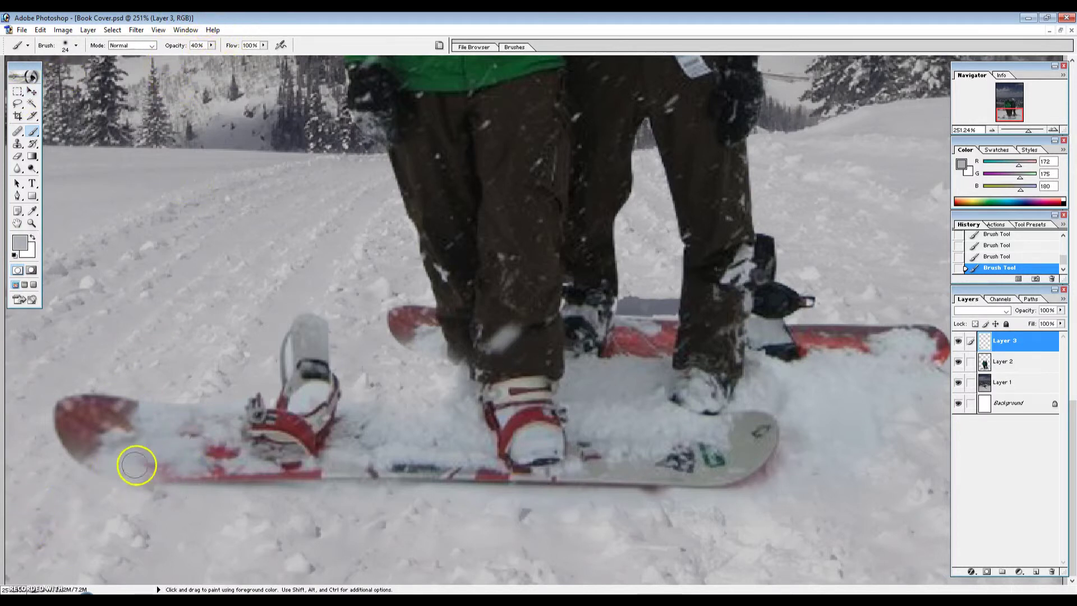
pyautogui.moveTo(120, 453); pyautogui.dragTo(144, 462)
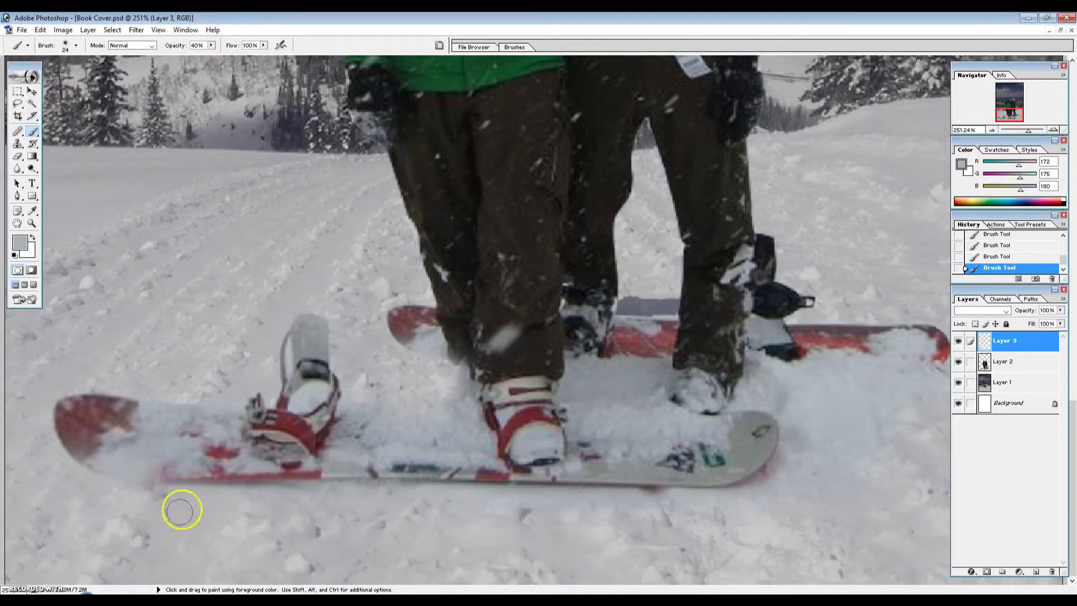
pyautogui.keyDown('alt'); pyautogui.click(171, 418); pyautogui.keyUp('alt')
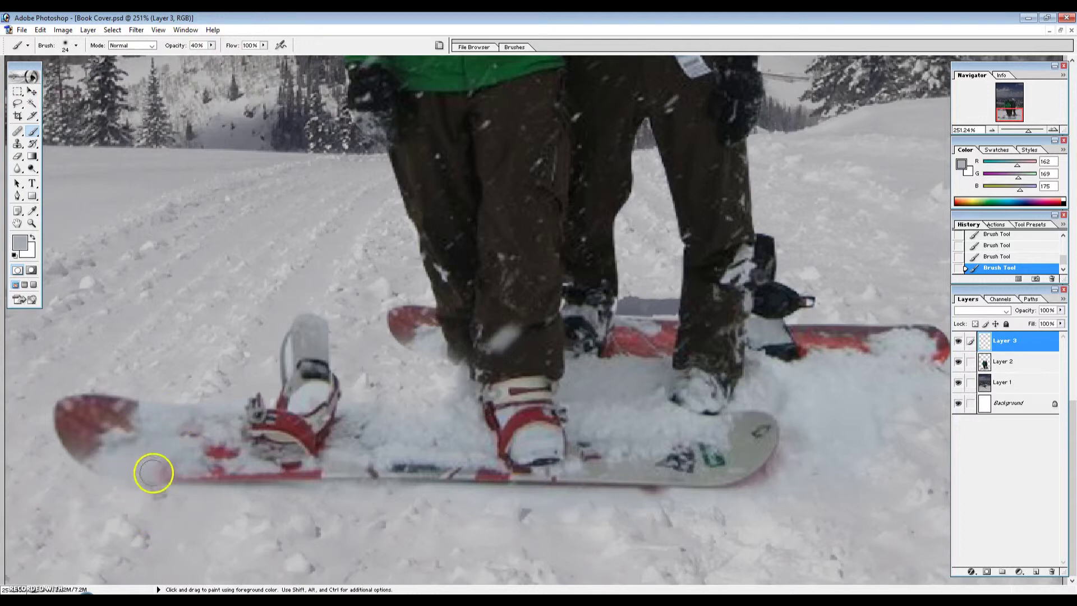
# - Duplicate Layer 3 by moving off a copy of it
pyautogui.press('ctrl')
pyautogui.moveTo(182, 455); pyautogui.dragTo(286, 472)
pyautogui.scroll(-5, 303, 480)
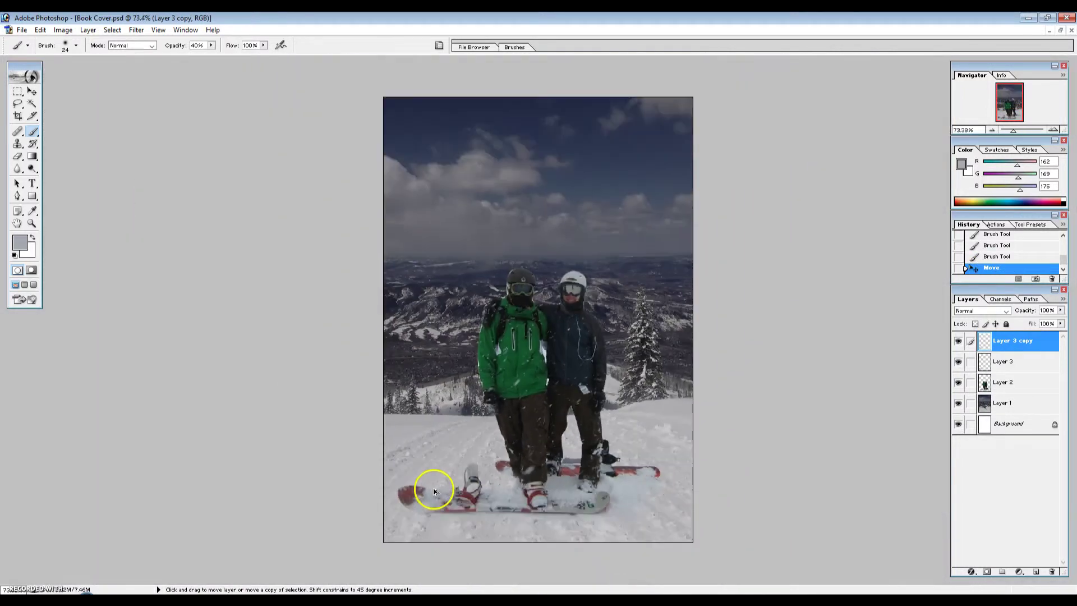
pyautogui.scroll(-1, 488, 511)
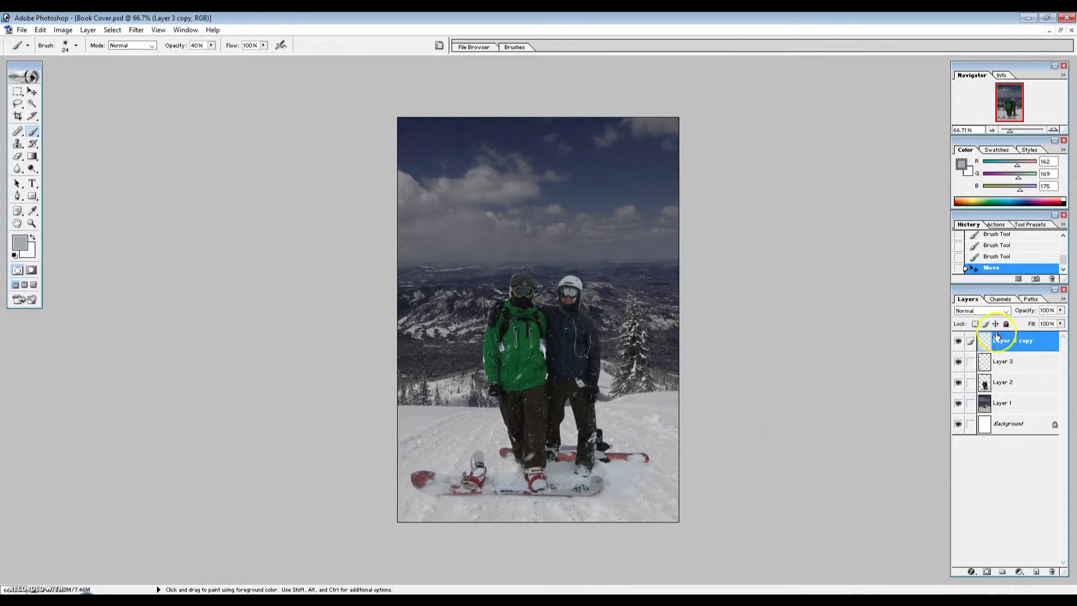
# - Merge Layer 3 copy down into Layer 3 and that into Layer 2, then toggle Layer 2's visibility to check the result
pyautogui.click(1020, 386)
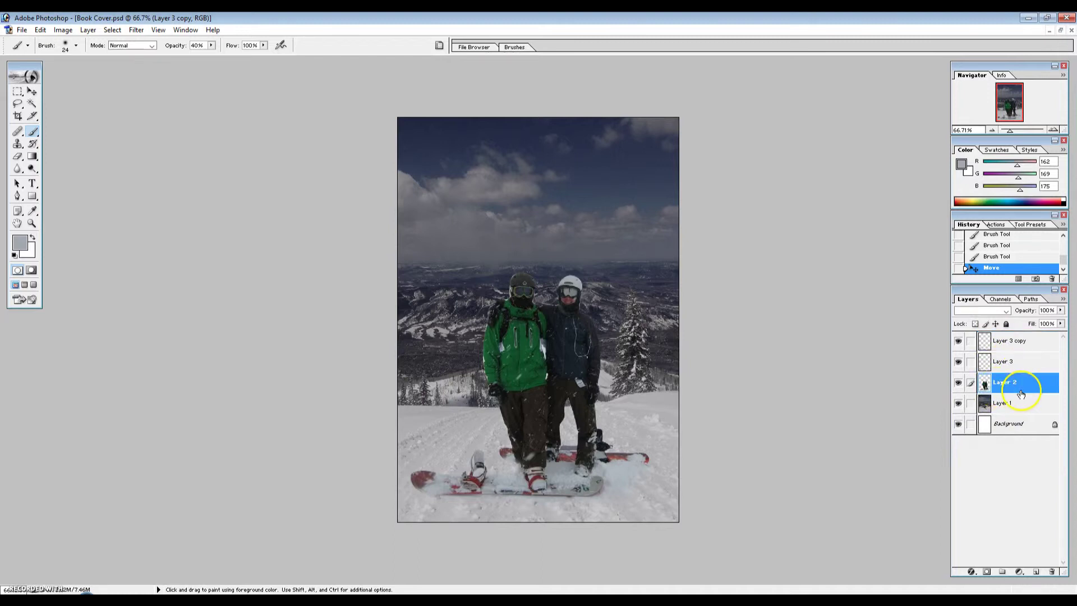
pyautogui.click(1013, 344)
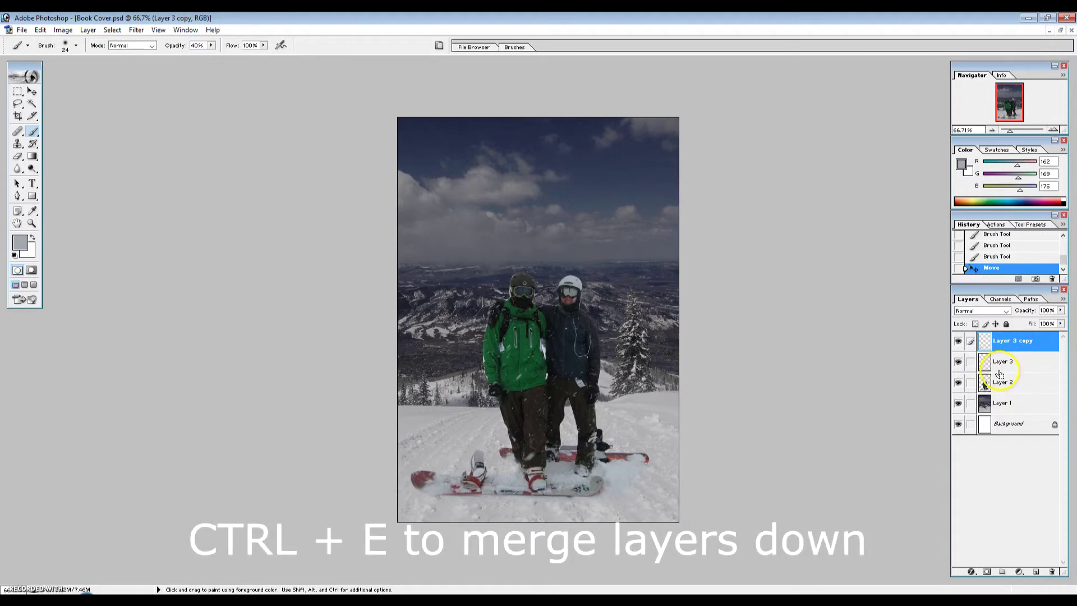
pyautogui.press('ctrl')
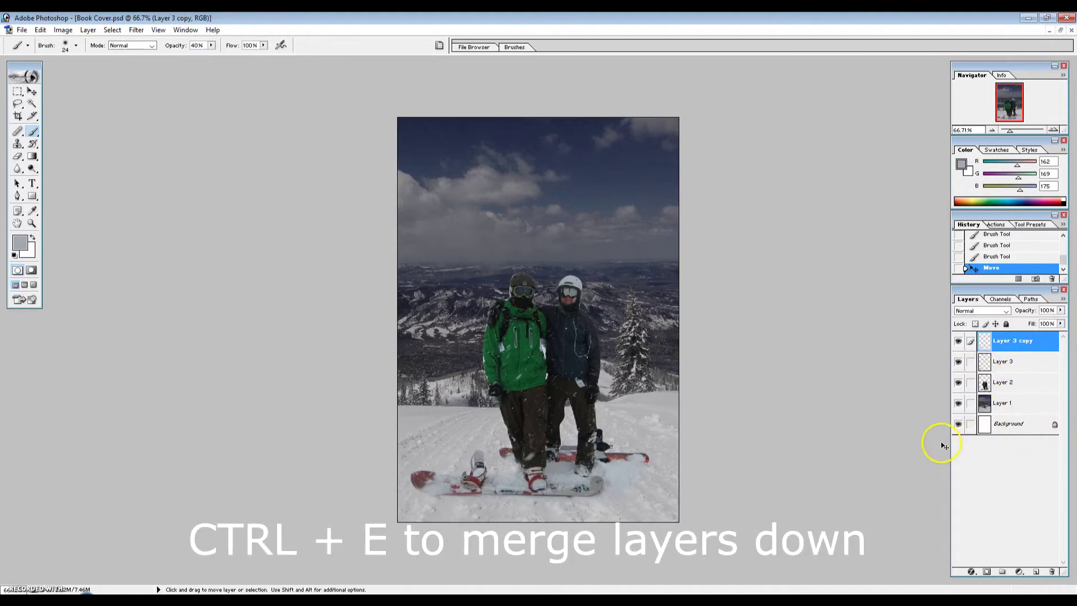
pyautogui.hotkey('ctrl', 'e')
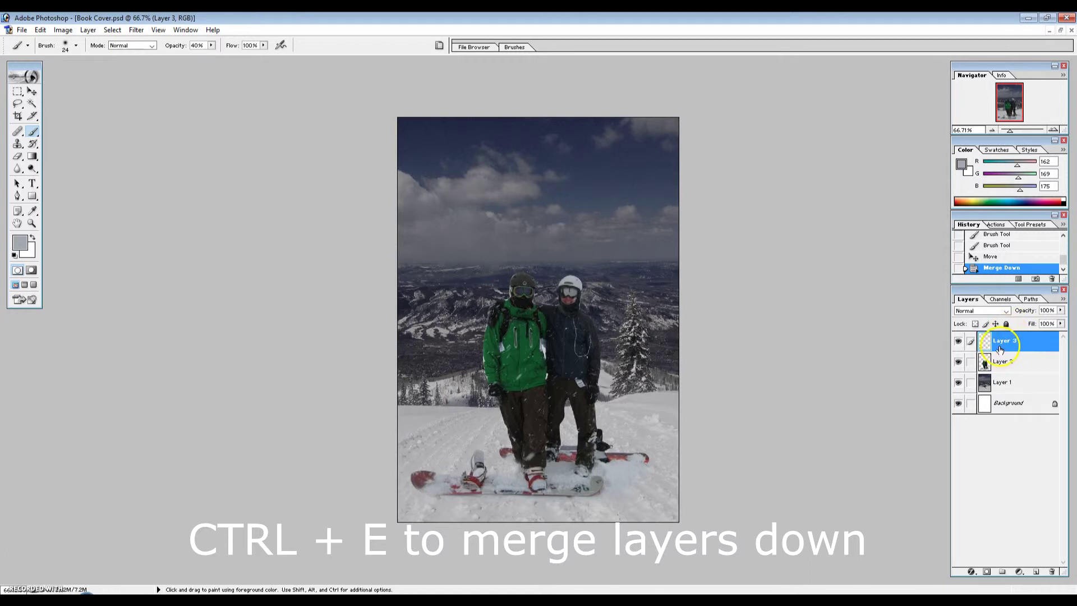
pyautogui.click(959, 344)
pyautogui.hotkey('ctrl', 'e')
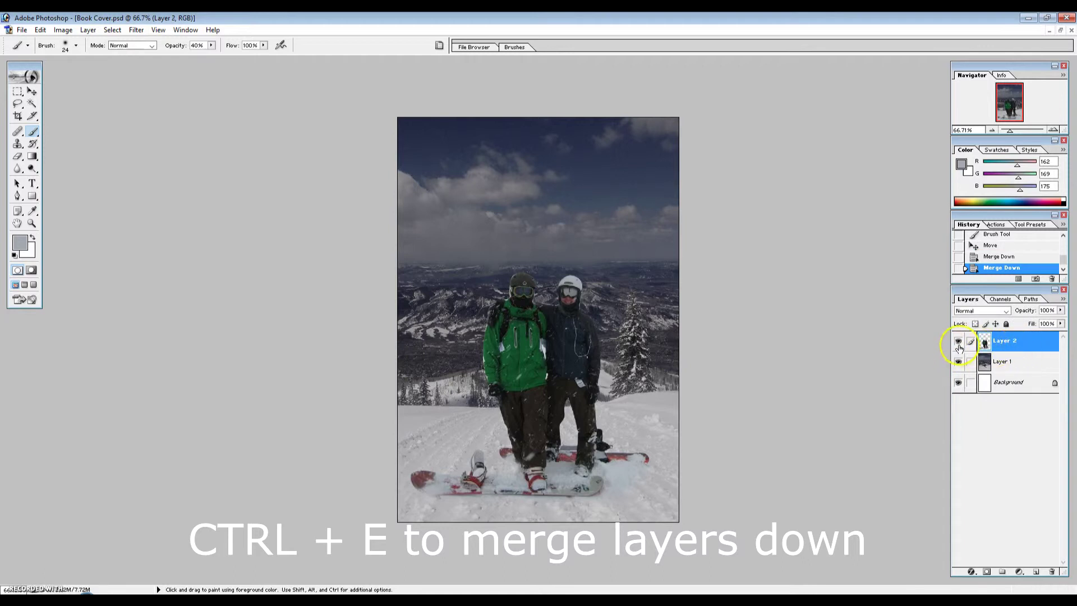
pyautogui.click(958, 347)
pyautogui.click(959, 347)
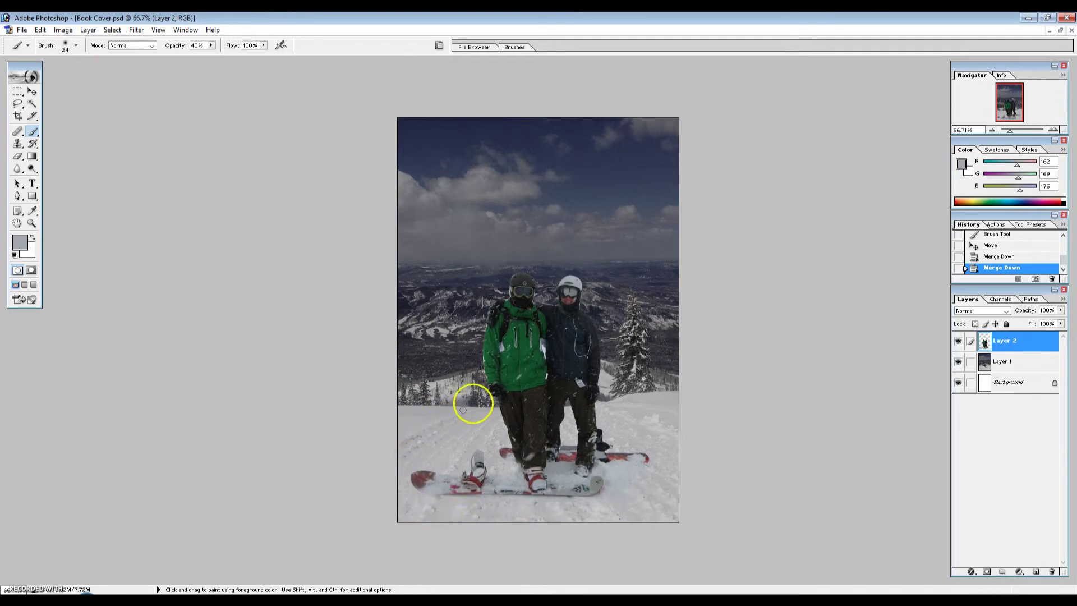
# - Create a new layer named Layer 3 between Layer 1 and Layer 2
pyautogui.scroll(2, 621, 495)
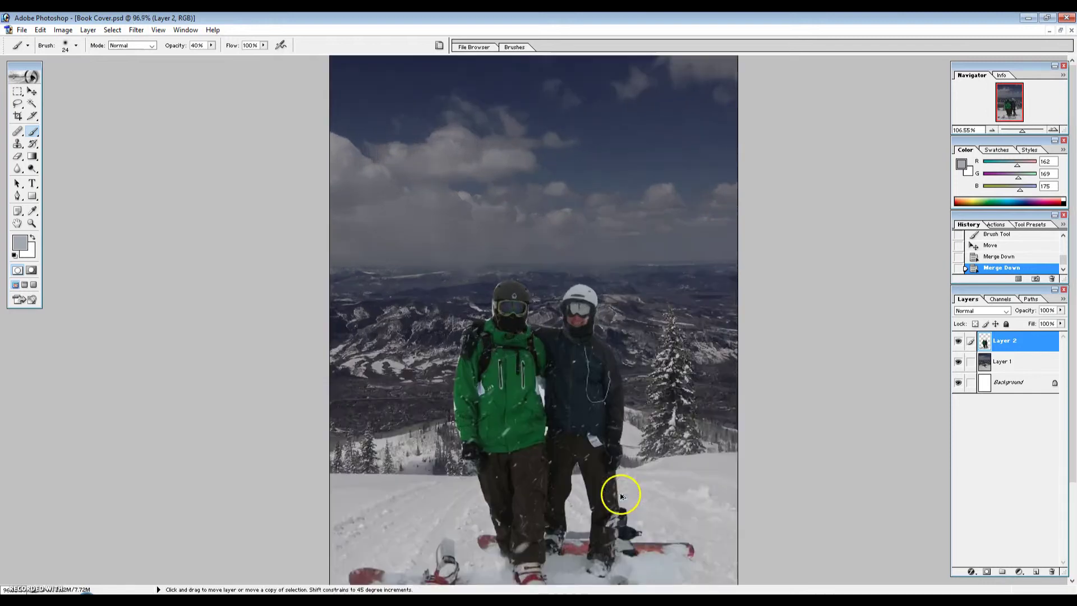
pyautogui.scroll(-1, 610, 497)
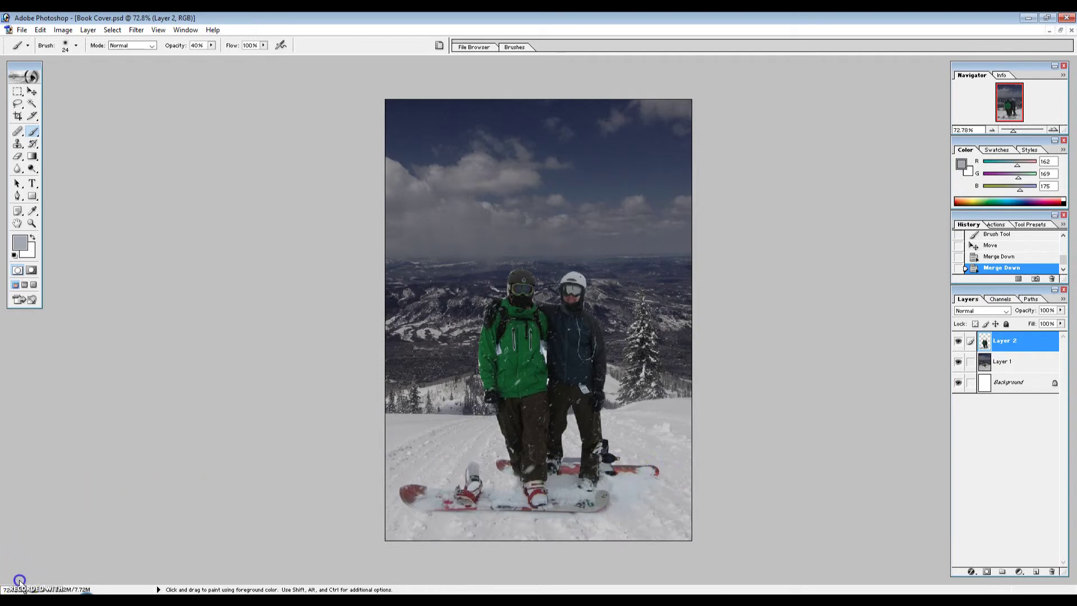
pyautogui.click(994, 362)
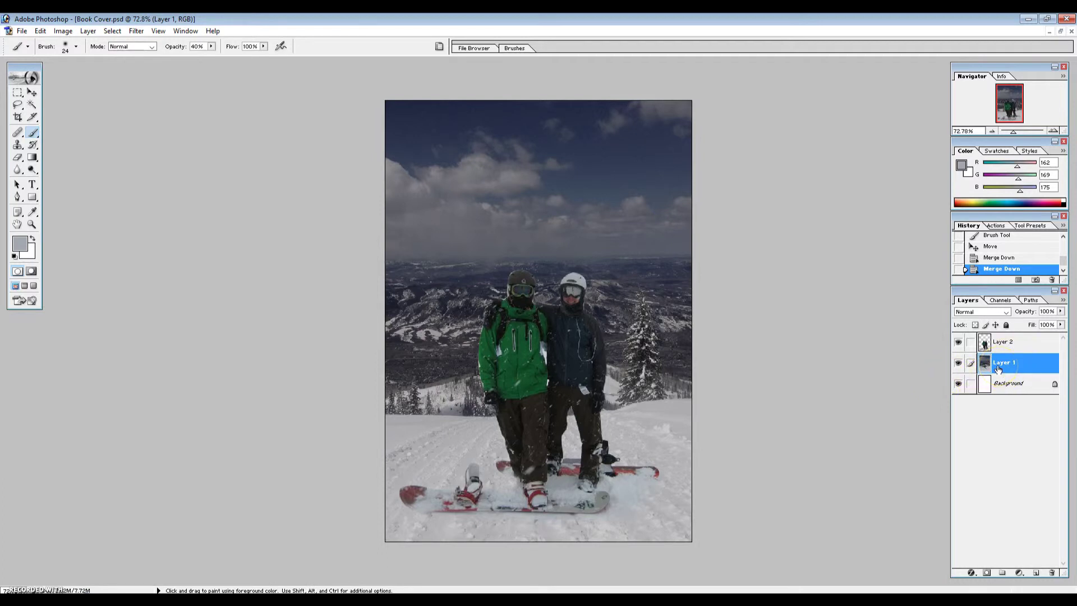
pyautogui.hotkey('ctrl', 'shift', 'n')
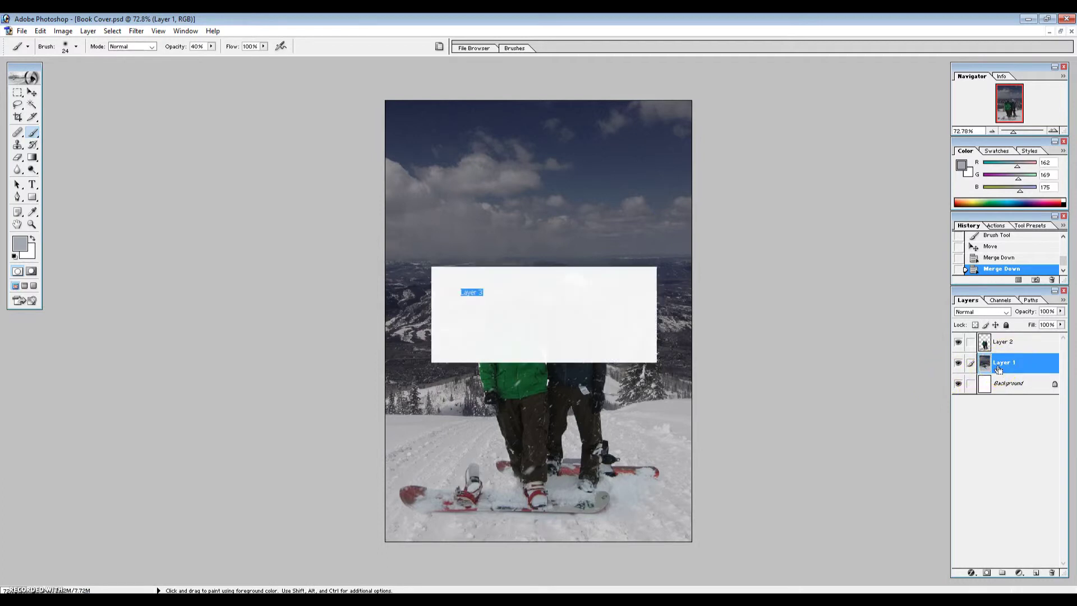
pyautogui.press('Return')
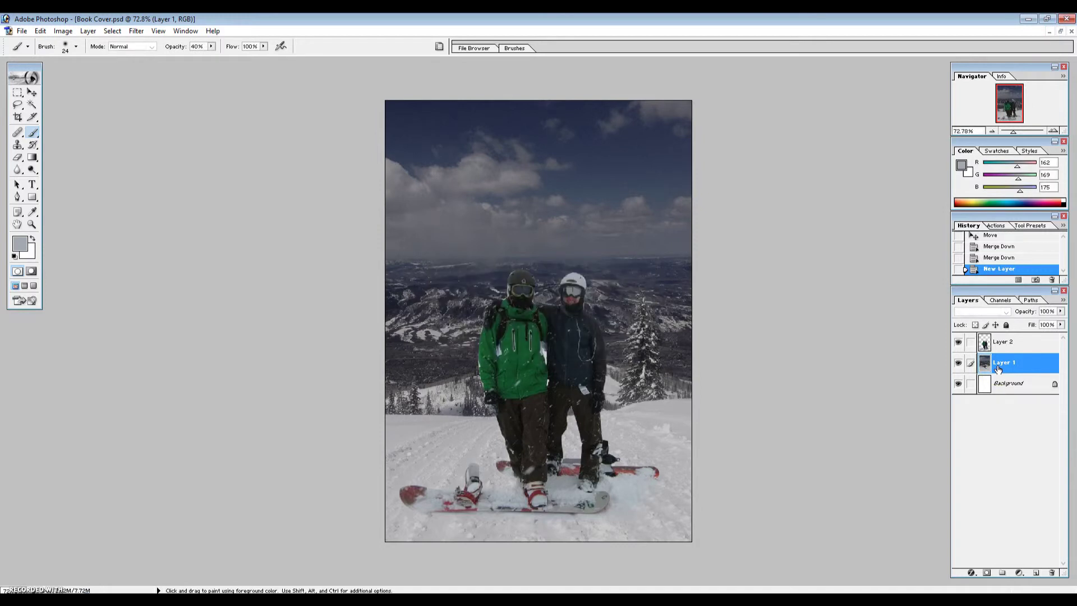
pyautogui.click(1004, 366)
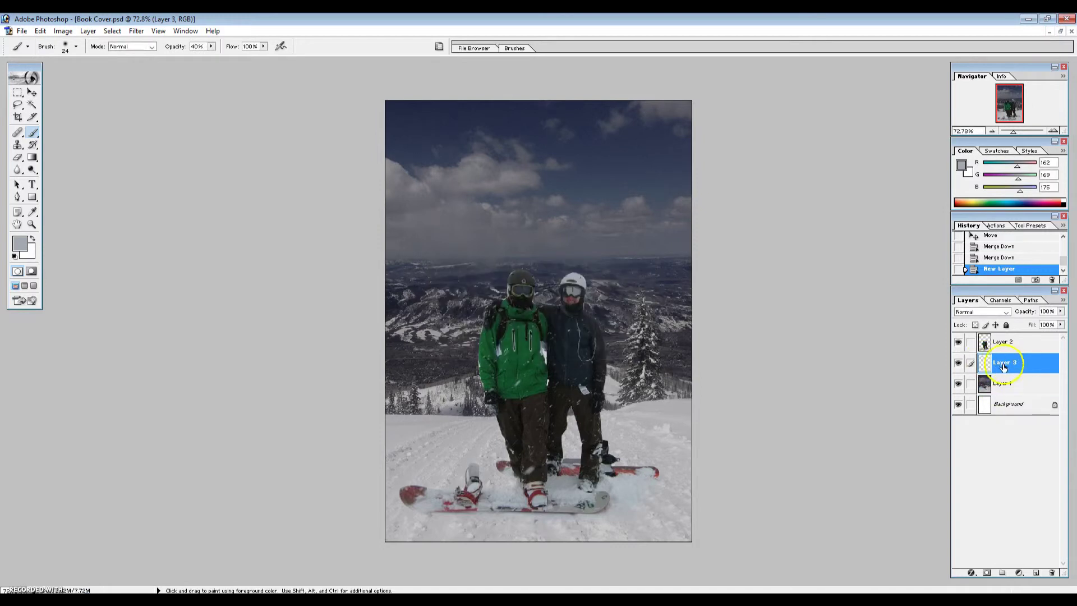
# - Set the foreground colour to the snow grey A0A1A8 sampled below the front snowboard and switch to the Brush tool
pyautogui.click(20, 245)
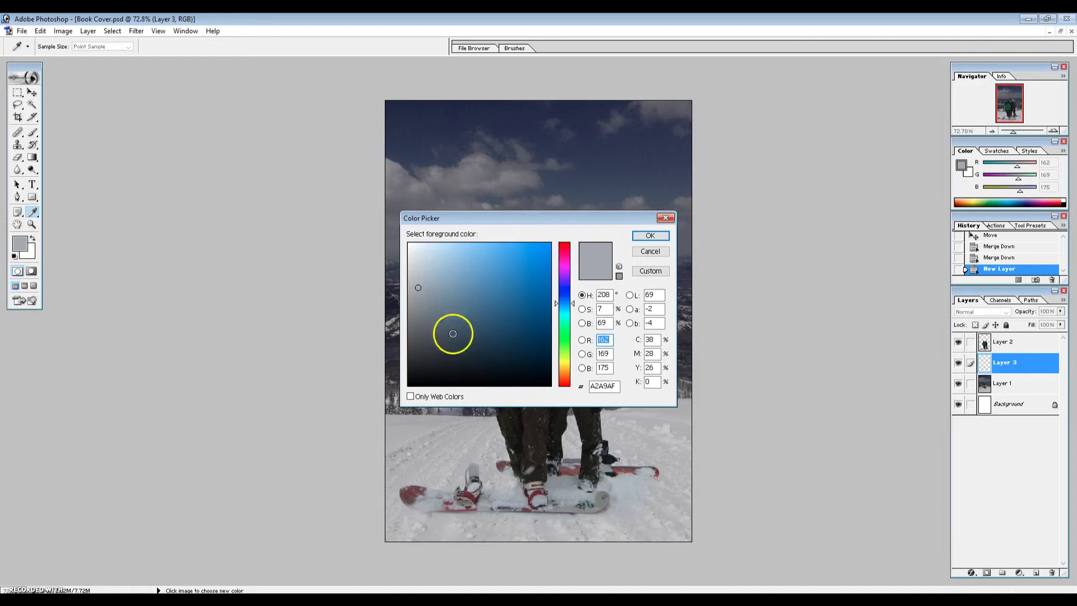
pyautogui.moveTo(607, 169); pyautogui.dragTo(415, 124)
pyautogui.click(638, 183)
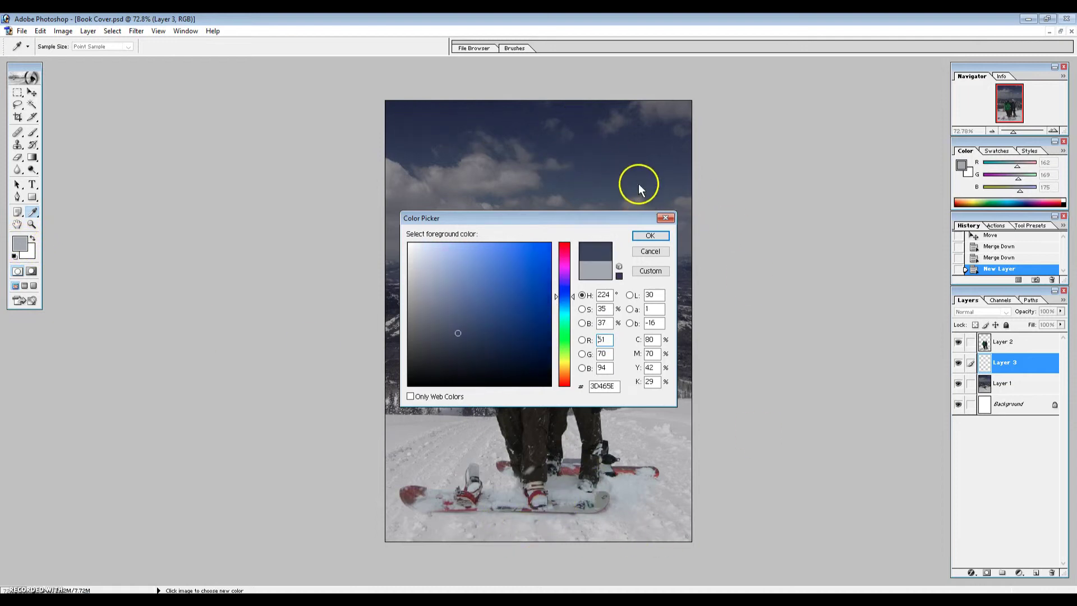
pyautogui.click(535, 520)
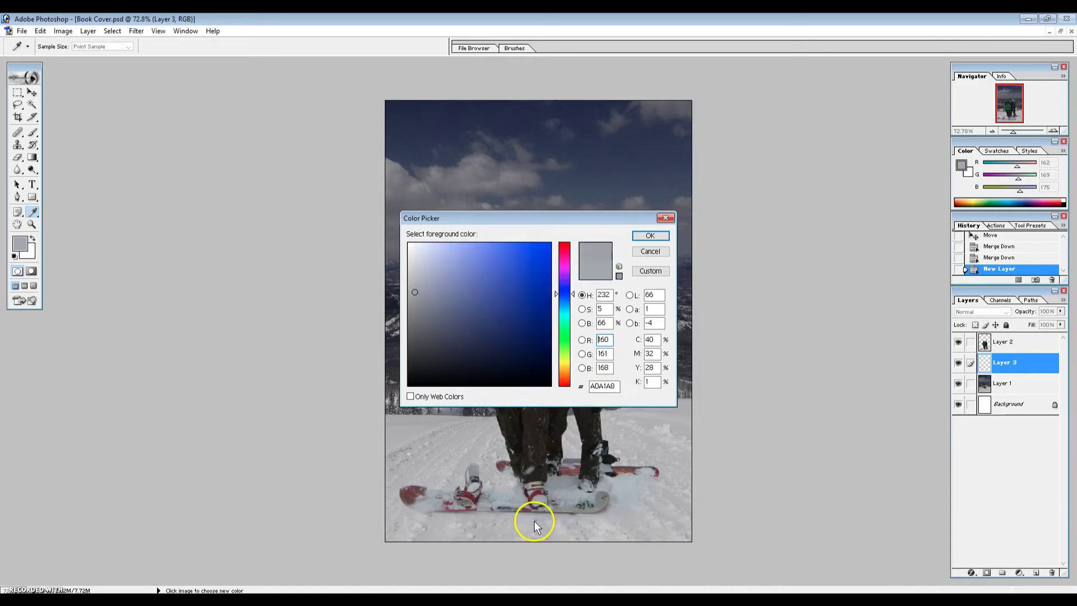
pyautogui.click(650, 237)
pyautogui.press('b')
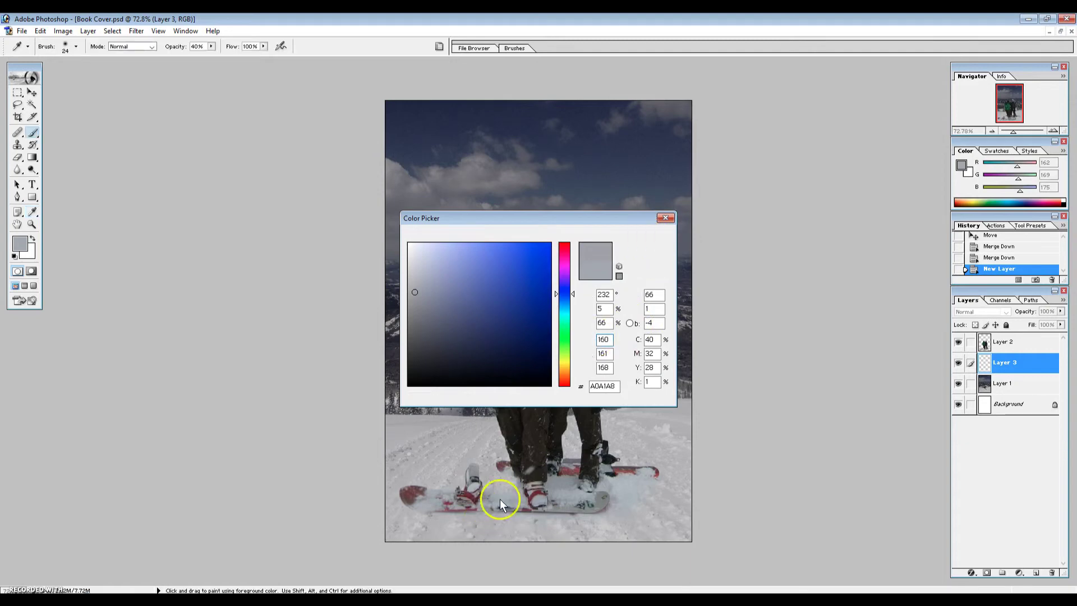
# - Soften the cut-out's lower edge along the front snowboard on Layer 2 with the Eraser at 29% opacity
pyautogui.scroll(2, 520, 489)
pyautogui.scroll(1, 519, 512)
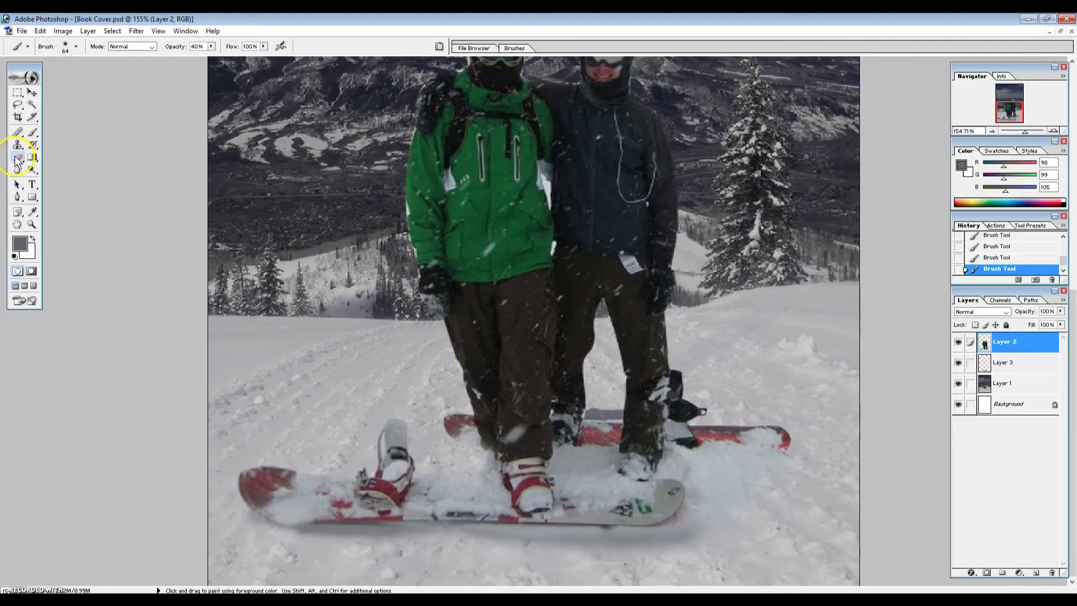
pyautogui.moveTo(466, 534)
pyautogui.mouseDown()
pyautogui.moveTo(665, 539)
pyautogui.moveTo(524, 525)
pyautogui.moveTo(630, 539)
pyautogui.mouseUp()
pyautogui.moveTo(399, 537)
pyautogui.mouseDown()
pyautogui.moveTo(435, 514)
pyautogui.moveTo(399, 529)
pyautogui.moveTo(510, 530)
pyautogui.moveTo(373, 528)
pyautogui.moveTo(532, 534)
pyautogui.mouseUp()
pyautogui.moveTo(664, 517)
pyautogui.mouseDown()
pyautogui.moveTo(695, 512)
pyautogui.moveTo(683, 513)
pyautogui.mouseUp()
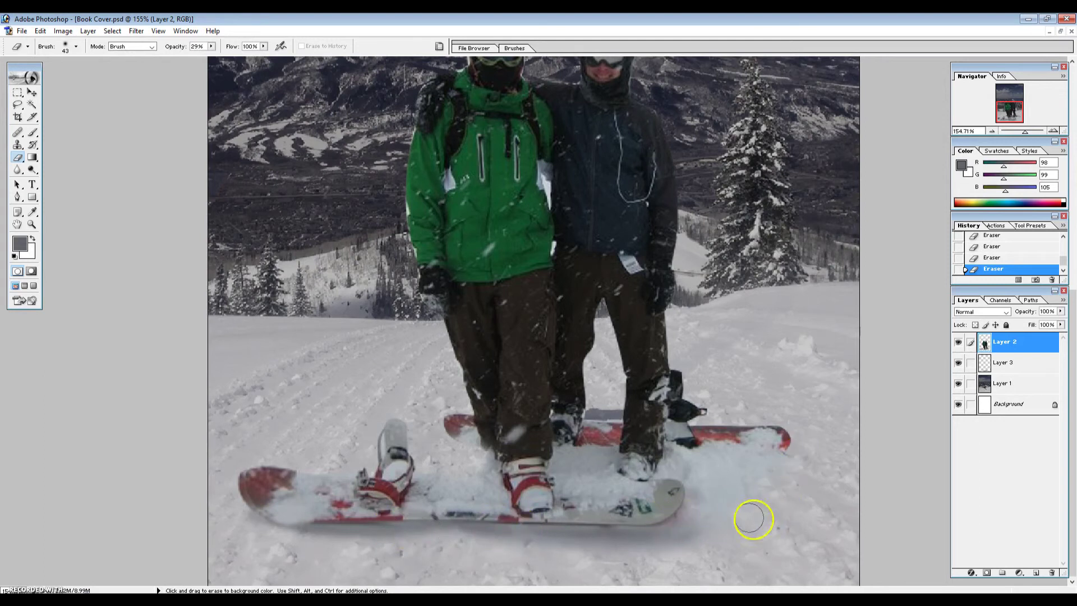
# - Paint a dark grey shadow below the red tip of the rear snowboard with the Brush at 40% opacity
pyautogui.click(33, 131)
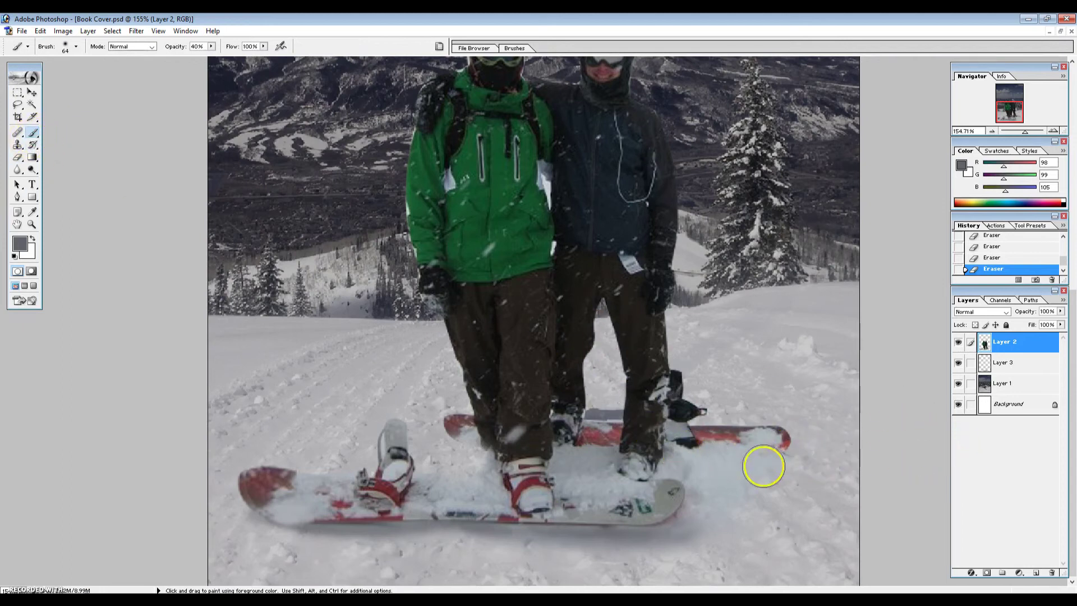
pyautogui.click(792, 456)
pyautogui.click(789, 450)
pyautogui.click(784, 453)
pyautogui.click(788, 449)
pyautogui.click(789, 455)
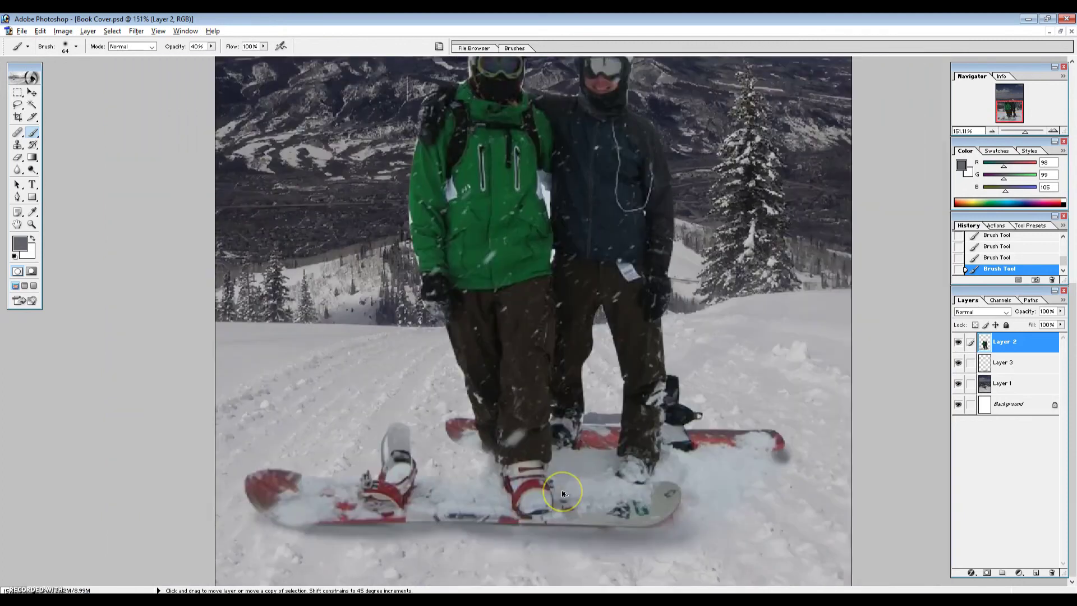
# - Soften the painted shadow beneath the front snowboard on Layer 3 with the Eraser at 29% opacity
pyautogui.hotkey('ctrl', '0')
pyautogui.moveTo(630, 543); pyautogui.dragTo(579, 180)
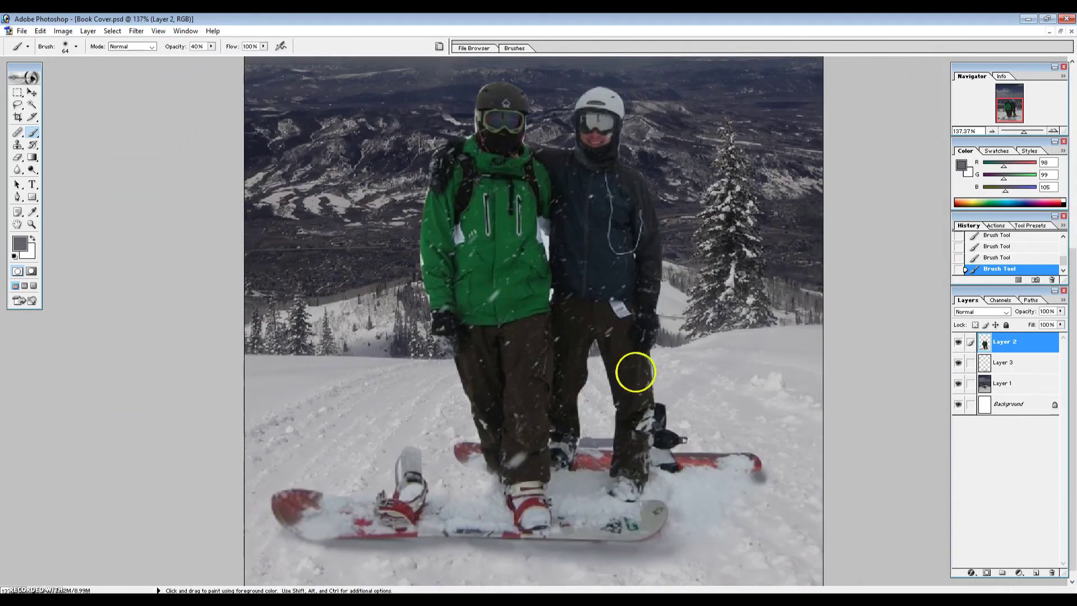
pyautogui.click(1038, 363)
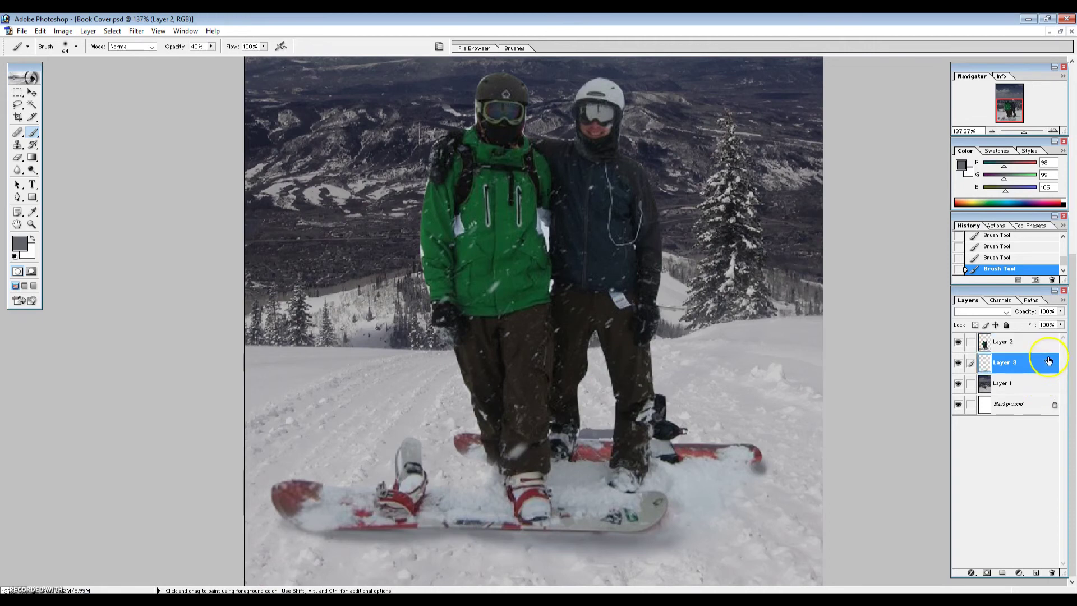
pyautogui.click(19, 158)
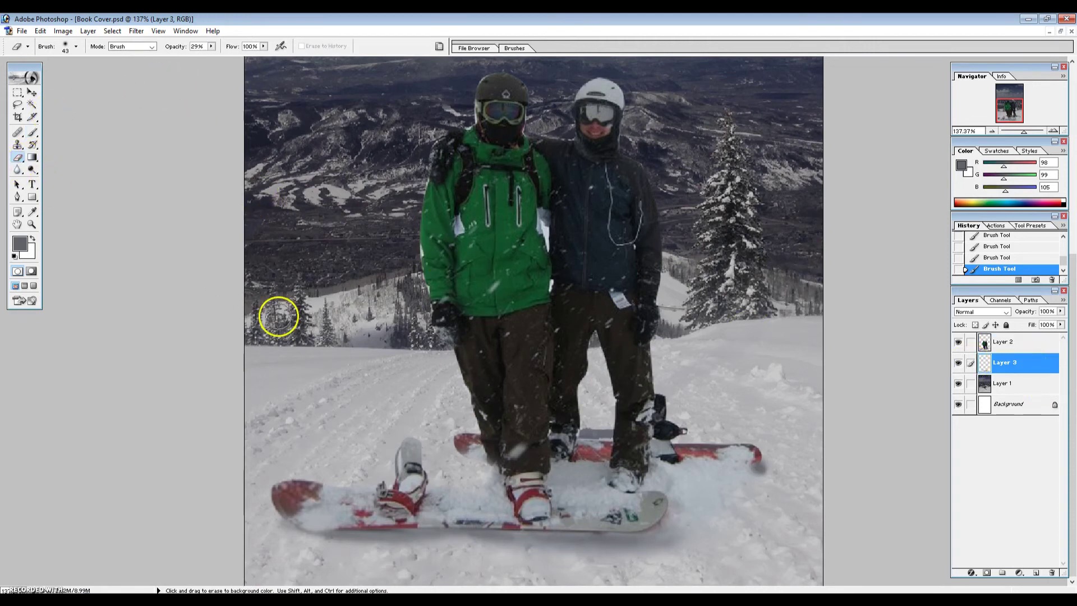
pyautogui.moveTo(380, 558)
pyautogui.mouseDown()
pyautogui.moveTo(412, 560)
pyautogui.moveTo(354, 546)
pyautogui.moveTo(660, 557)
pyautogui.moveTo(497, 548)
pyautogui.moveTo(683, 542)
pyautogui.moveTo(291, 546)
pyautogui.moveTo(459, 549)
pyautogui.moveTo(473, 519)
pyautogui.mouseUp()
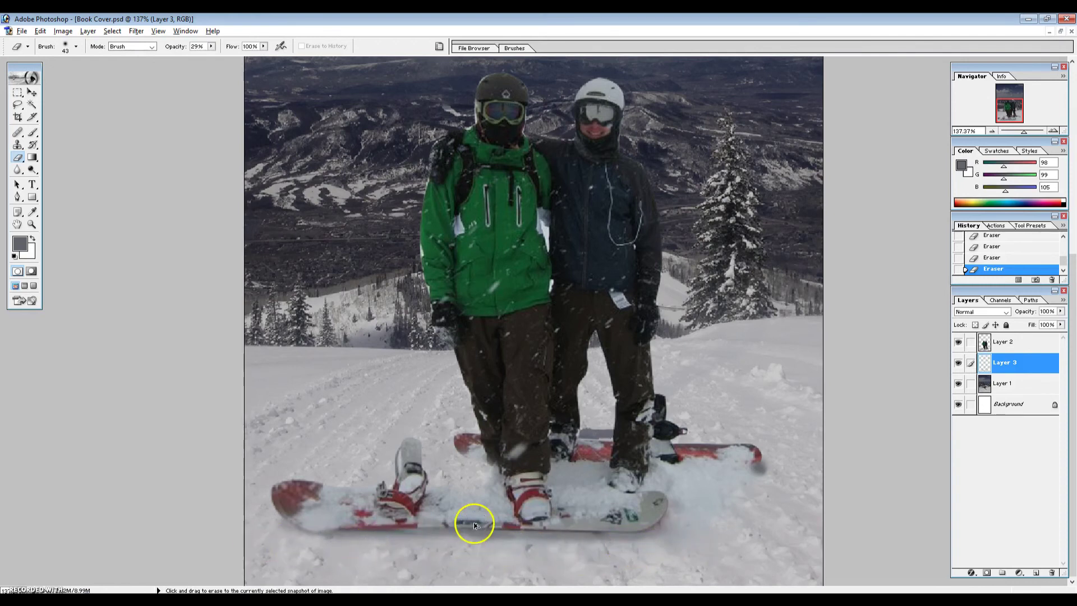
# - Merge the snowboarders' Layer 2 down into the shadow layer, Layer 3
pyautogui.hotkey('ctrl', '+')
pyautogui.scroll(1, 561, 532)
pyautogui.scroll(-1, 560, 533)
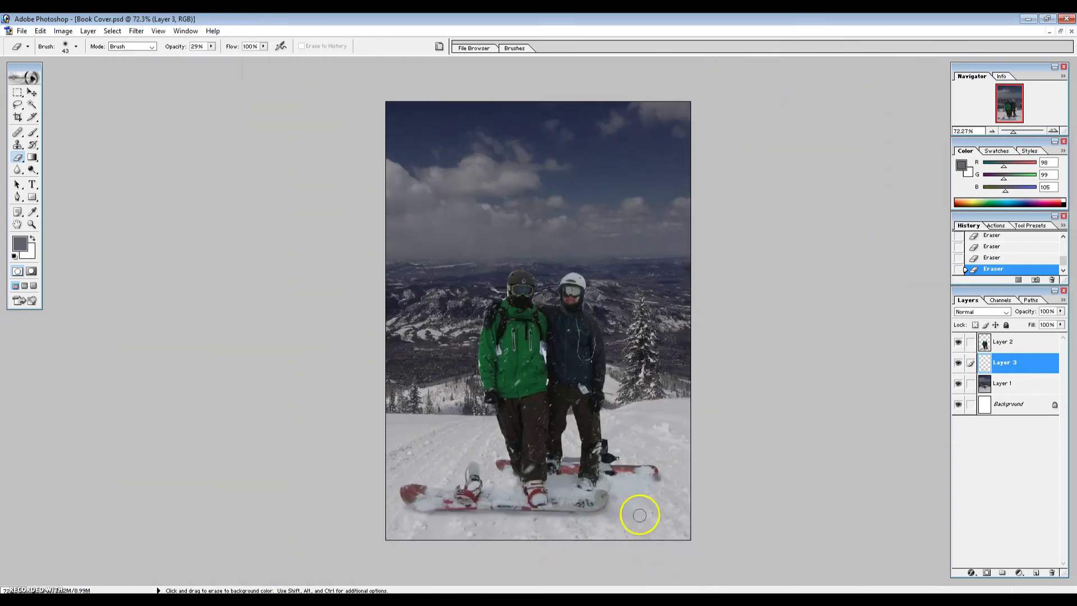
pyautogui.scroll(-2, 636, 513)
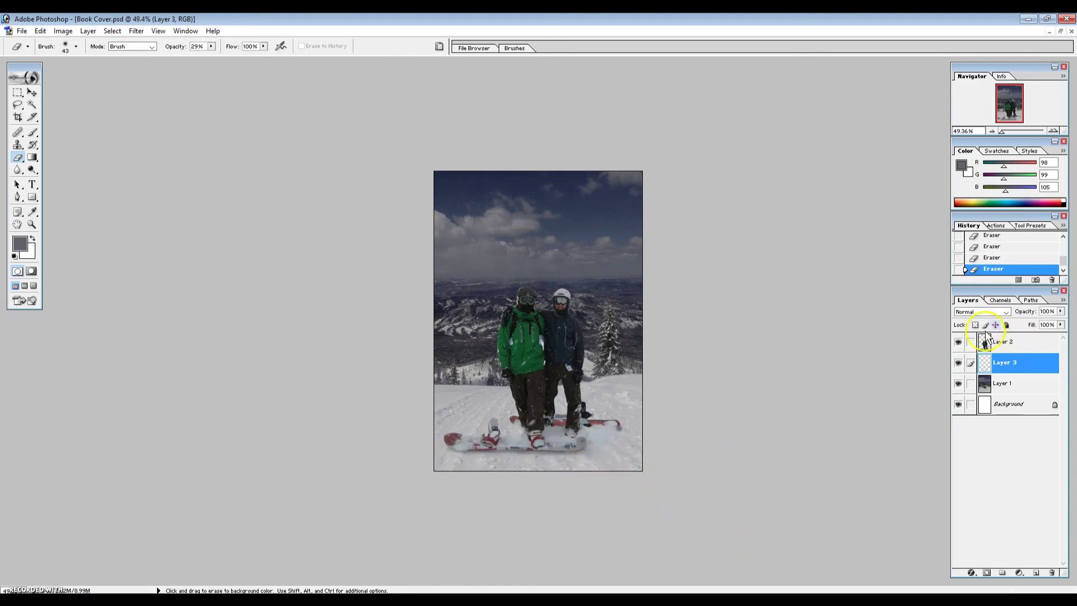
pyautogui.click(1023, 349)
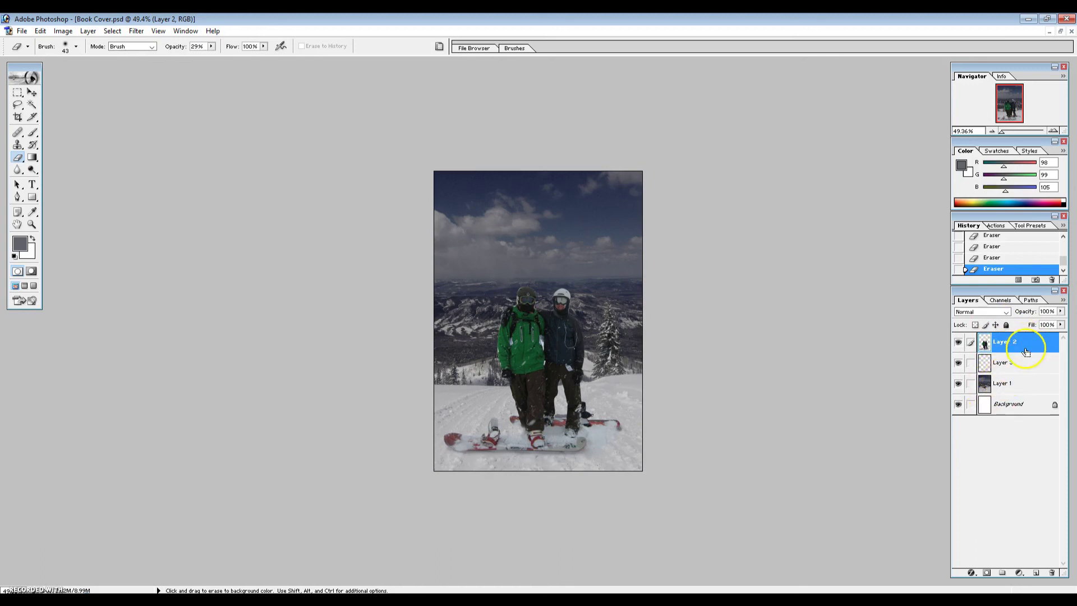
pyautogui.hotkey('ctrl', 'e')
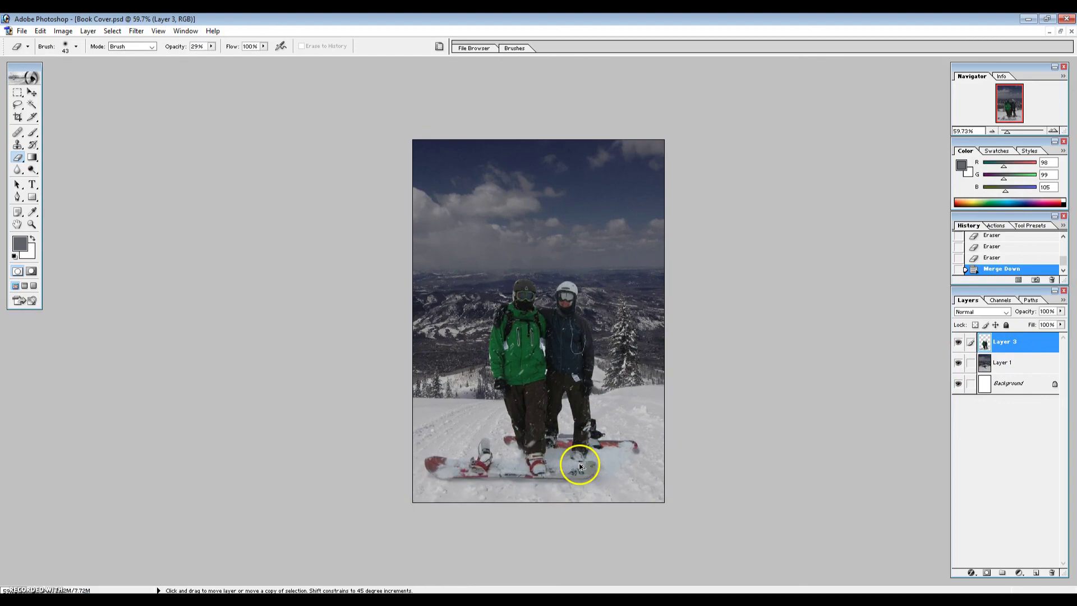